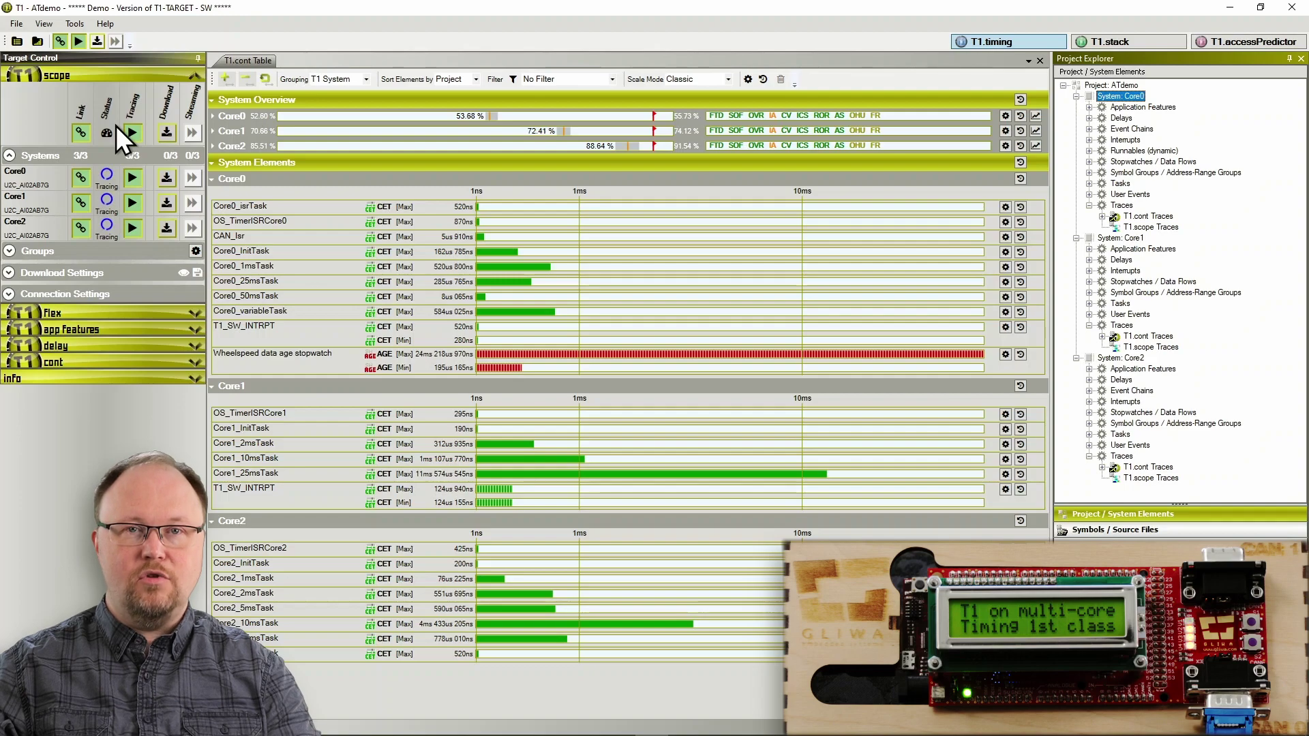
Expand the Core0 CPU load overview and add a Delta Time measurement for Core0_variableTask
click(212, 117)
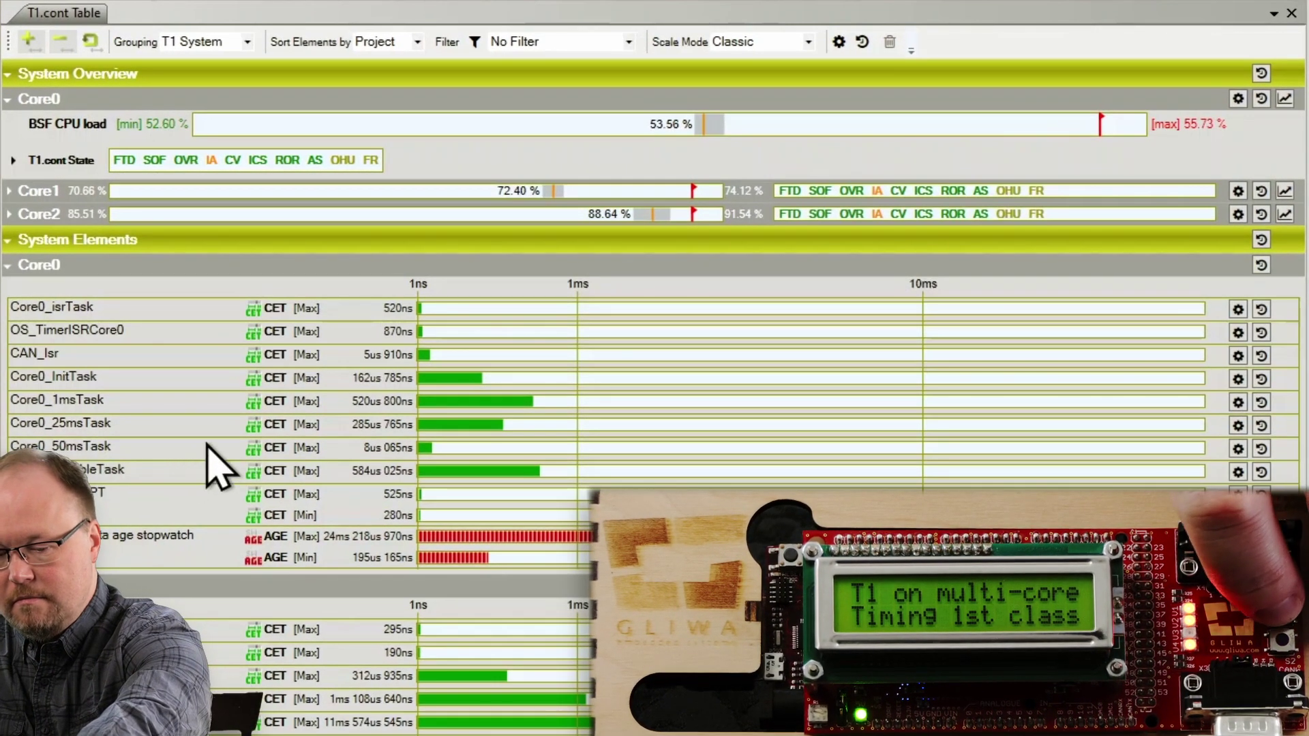
click(214, 444)
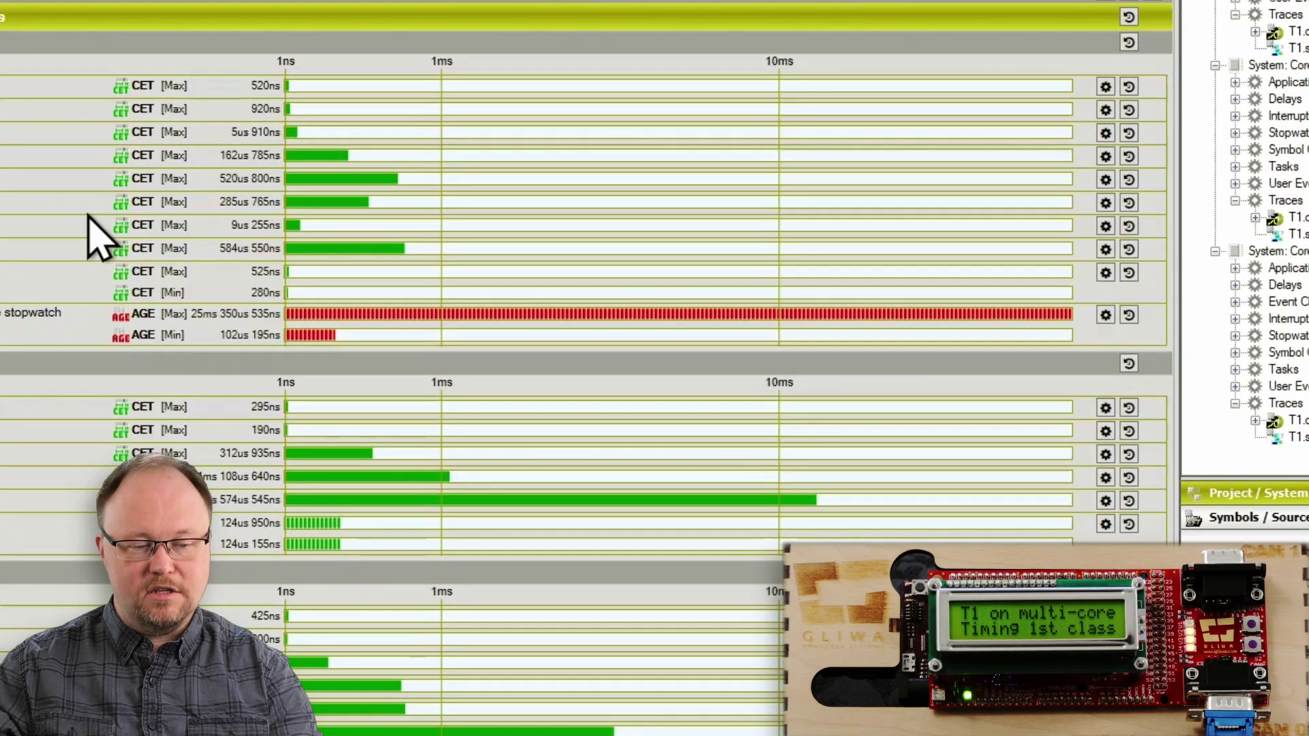
click(1105, 249)
click(1200, 301)
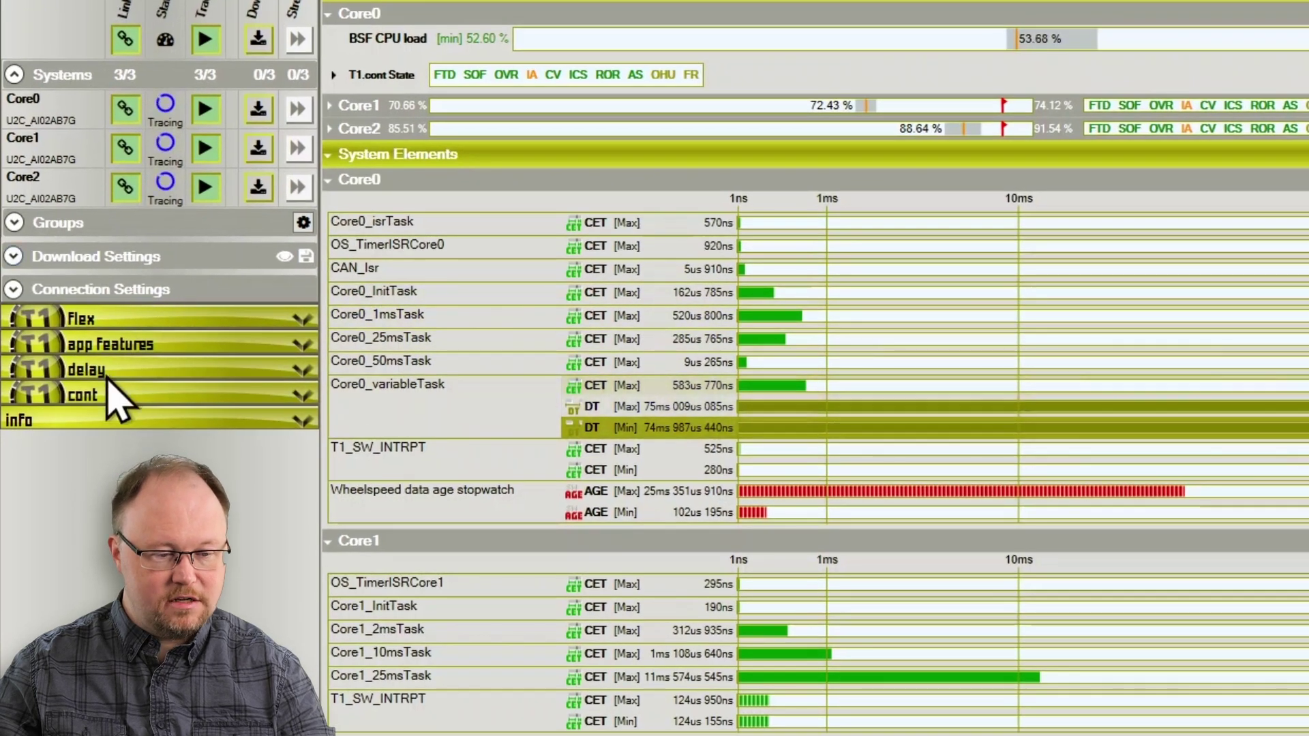
Set the delay of core0_1msTask Delay 0 on Core0 to 550 µs
click(107, 372)
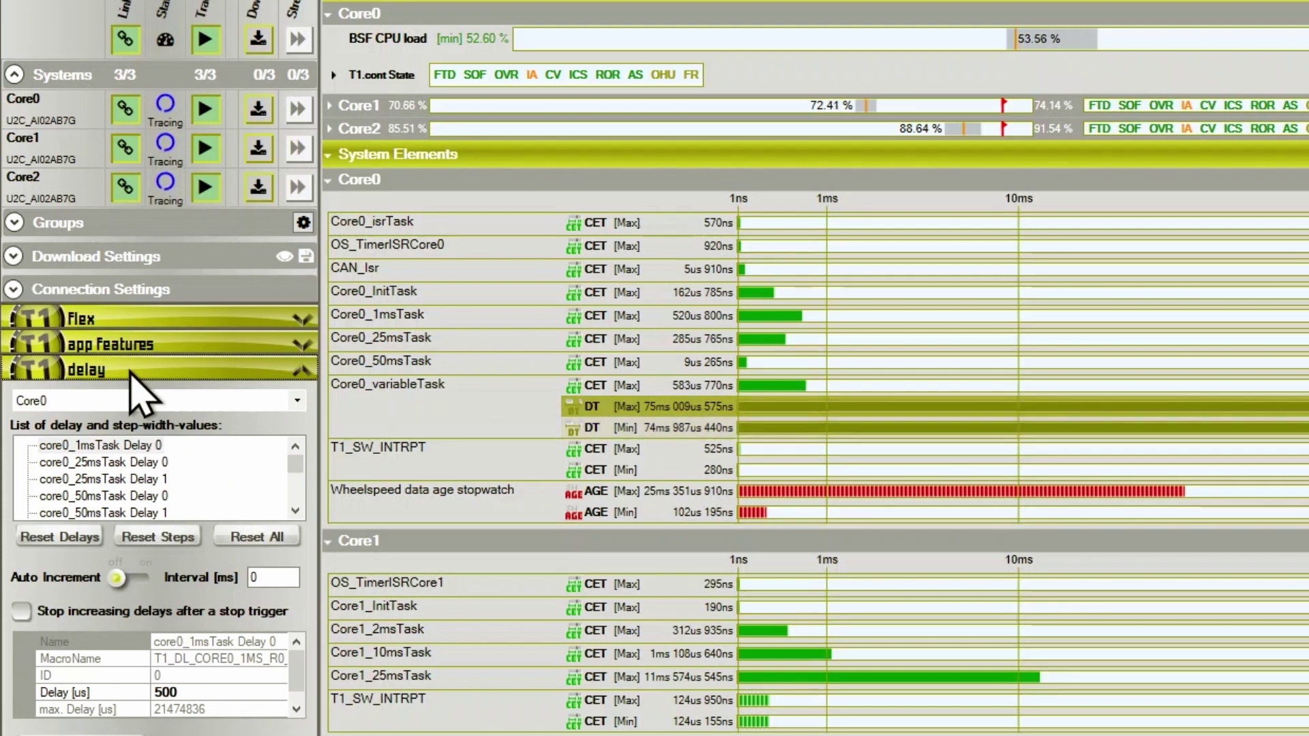
click(109, 445)
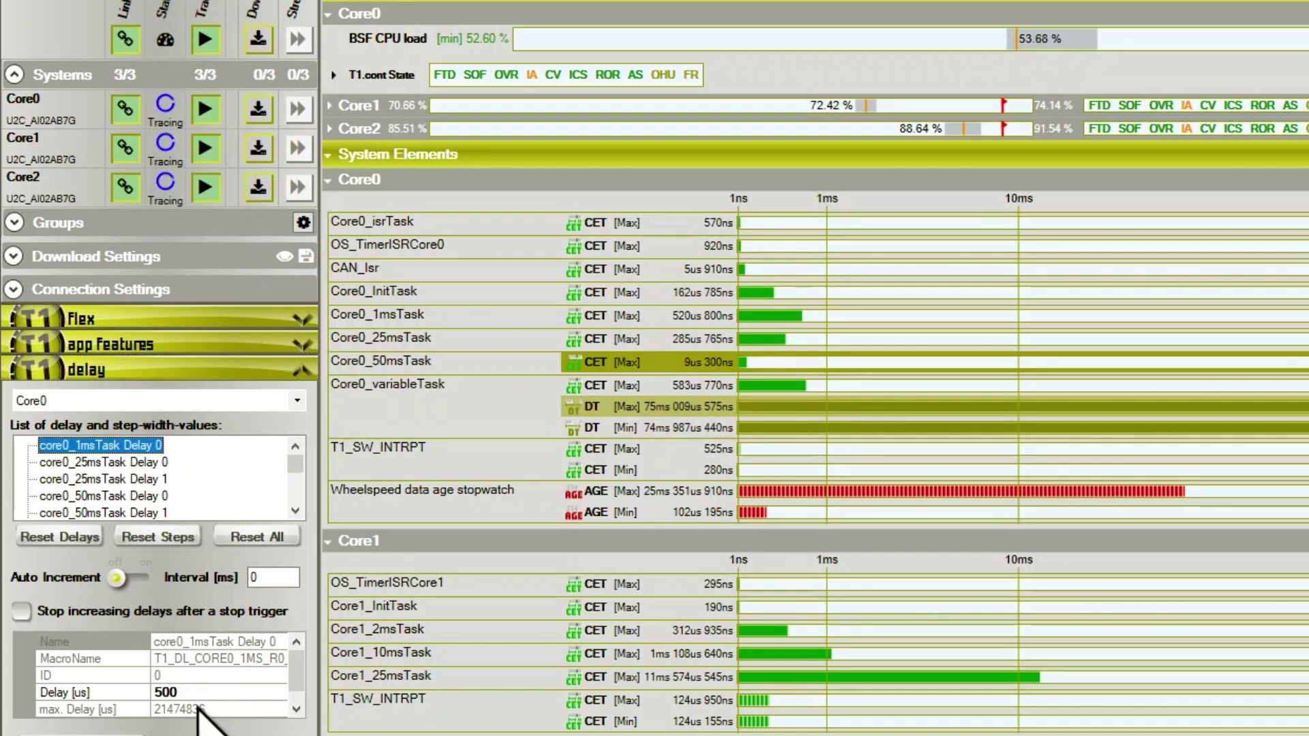
click(174, 692)
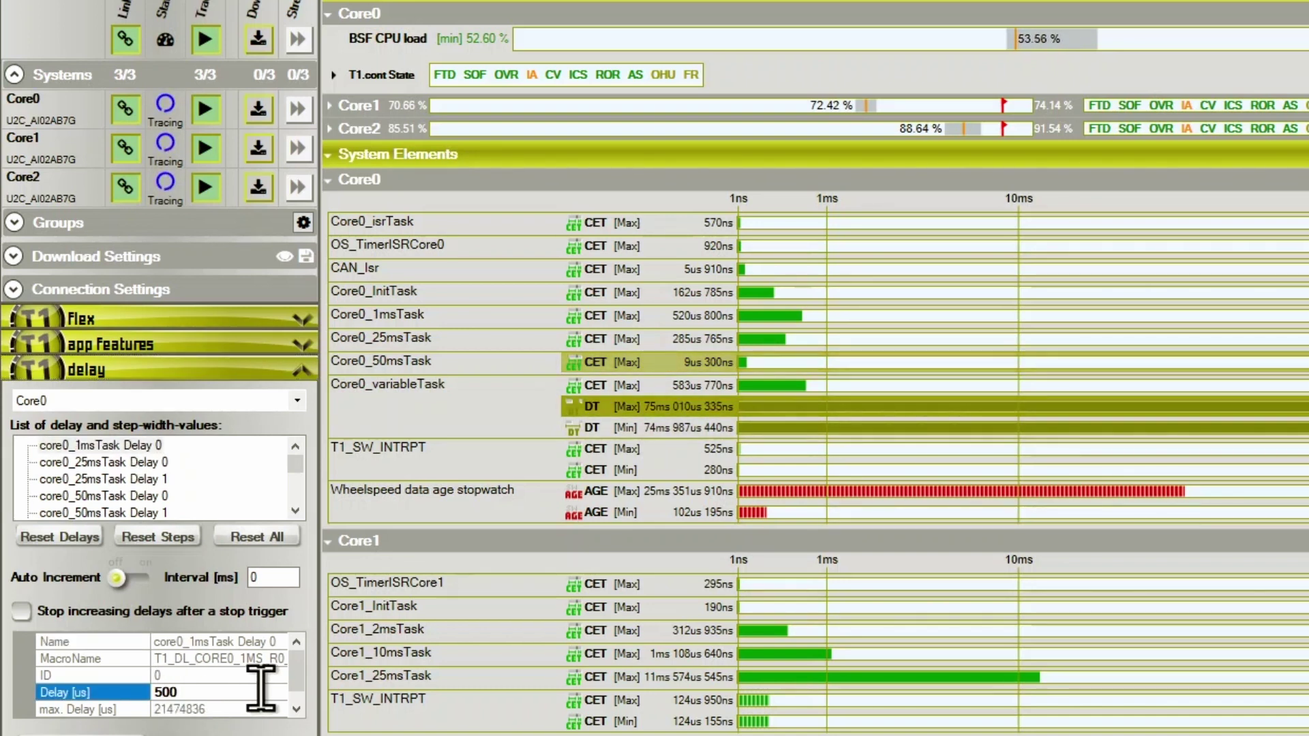
key(BackSpace)
text(5)
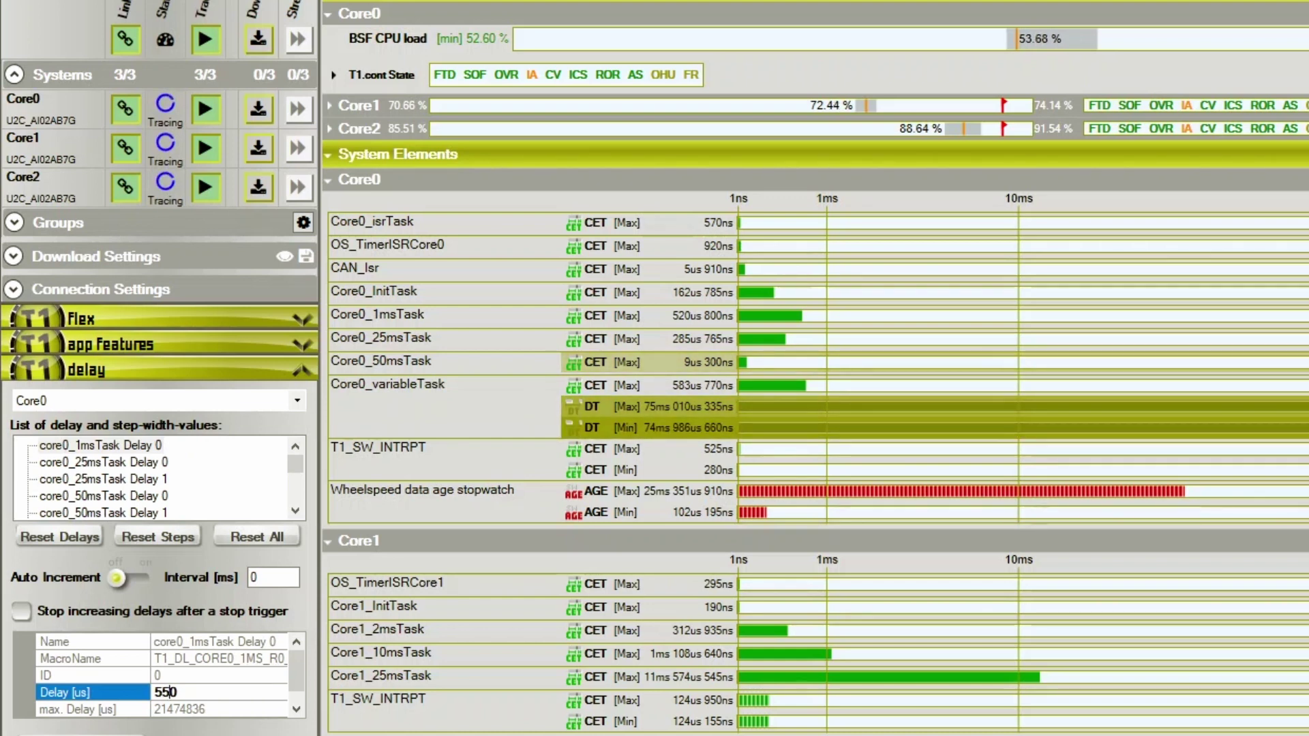
key(Return)
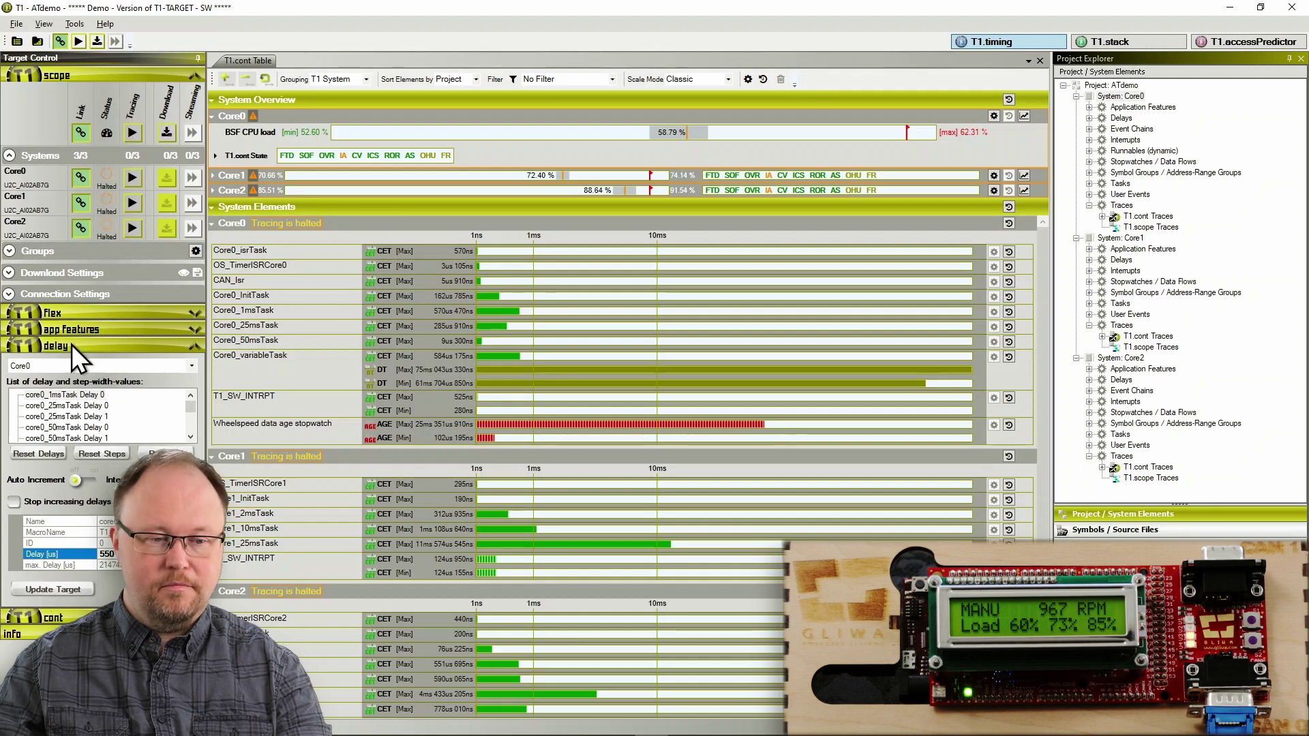
Download the halted traces from all cores and zoom the Core0 trace in on Core0_1msTask around the stop trigger, about 114 to 123 ms
click(167, 134)
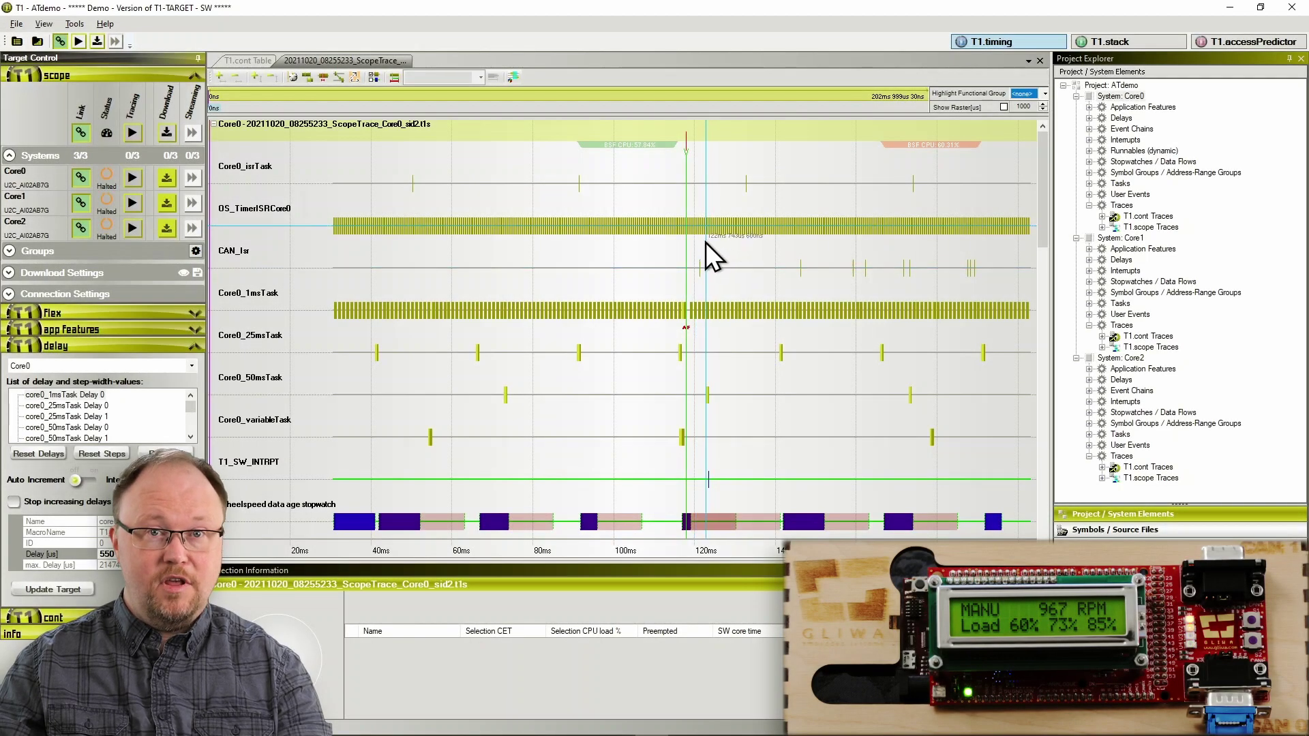
drag(673, 260, 709, 258)
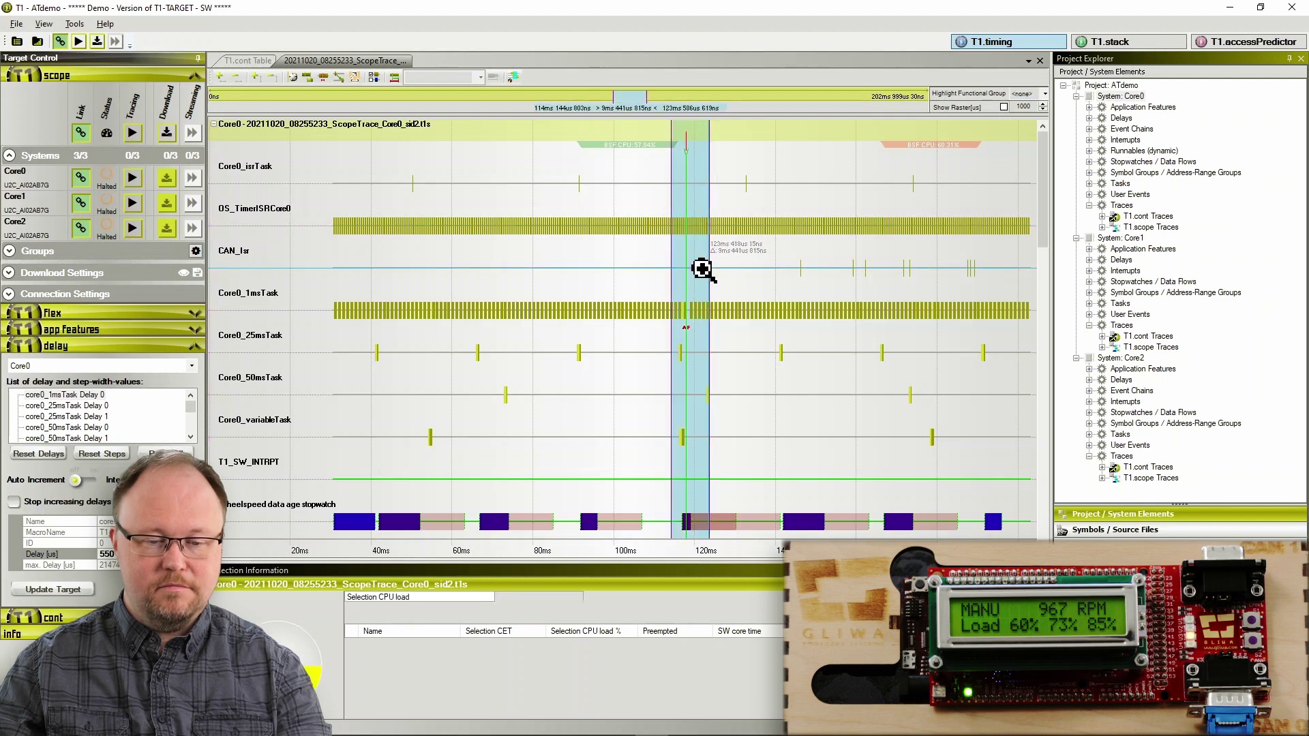
scroll(699, 269, up, 5)
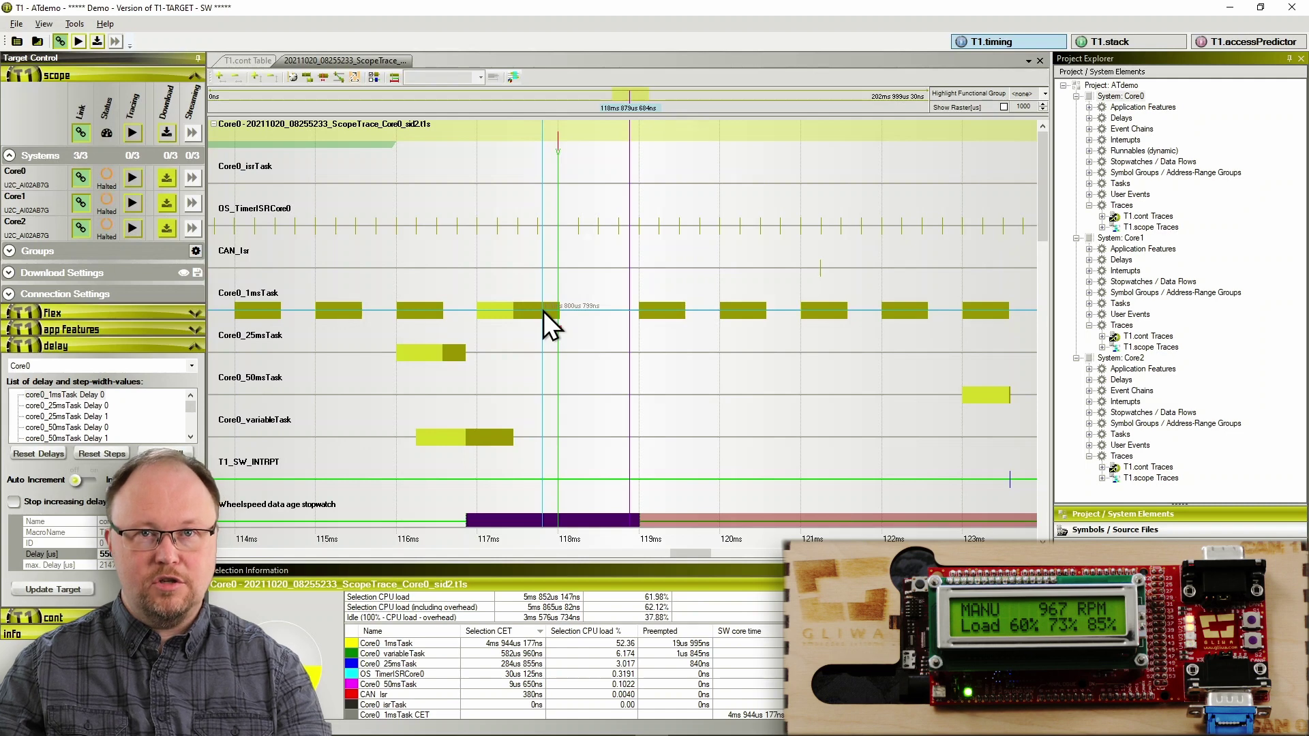
mouse_move(556, 327)
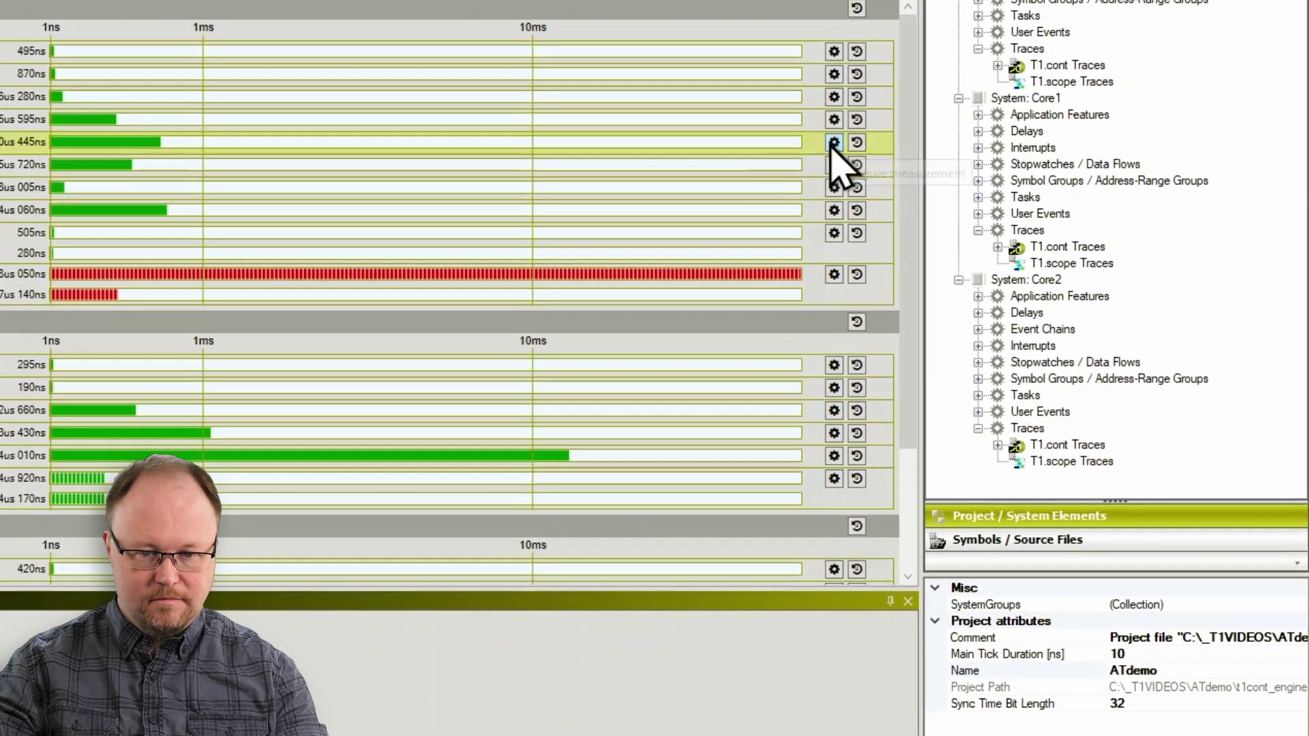
Add a Slack Time measurement for Core0_1msTask and reset that task's results
click(992, 267)
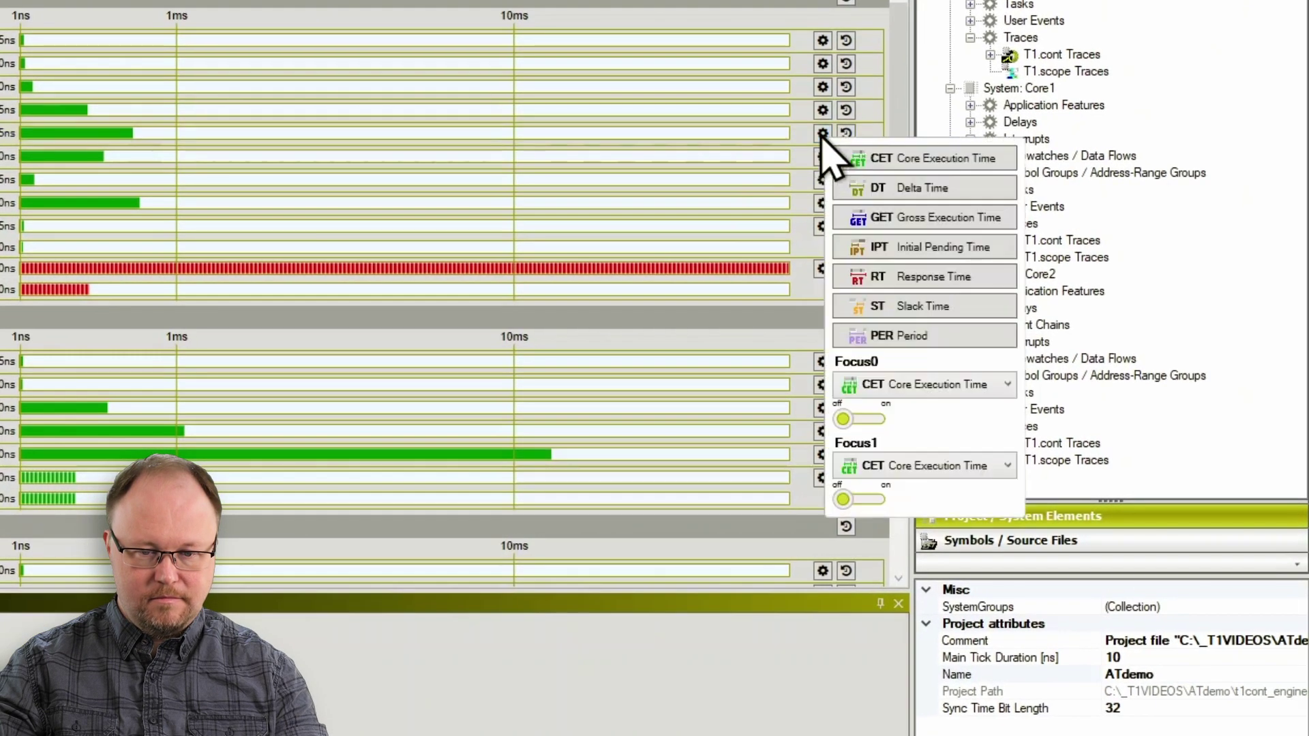
click(912, 310)
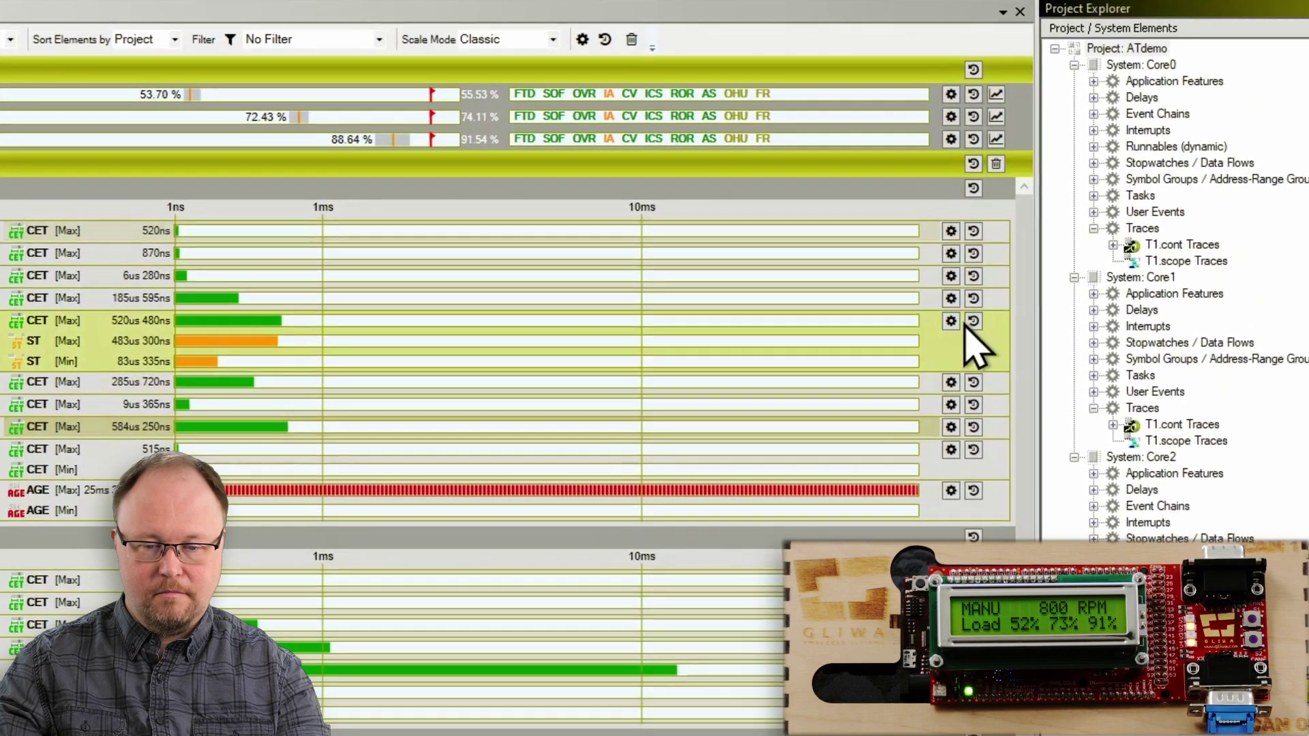
click(991, 293)
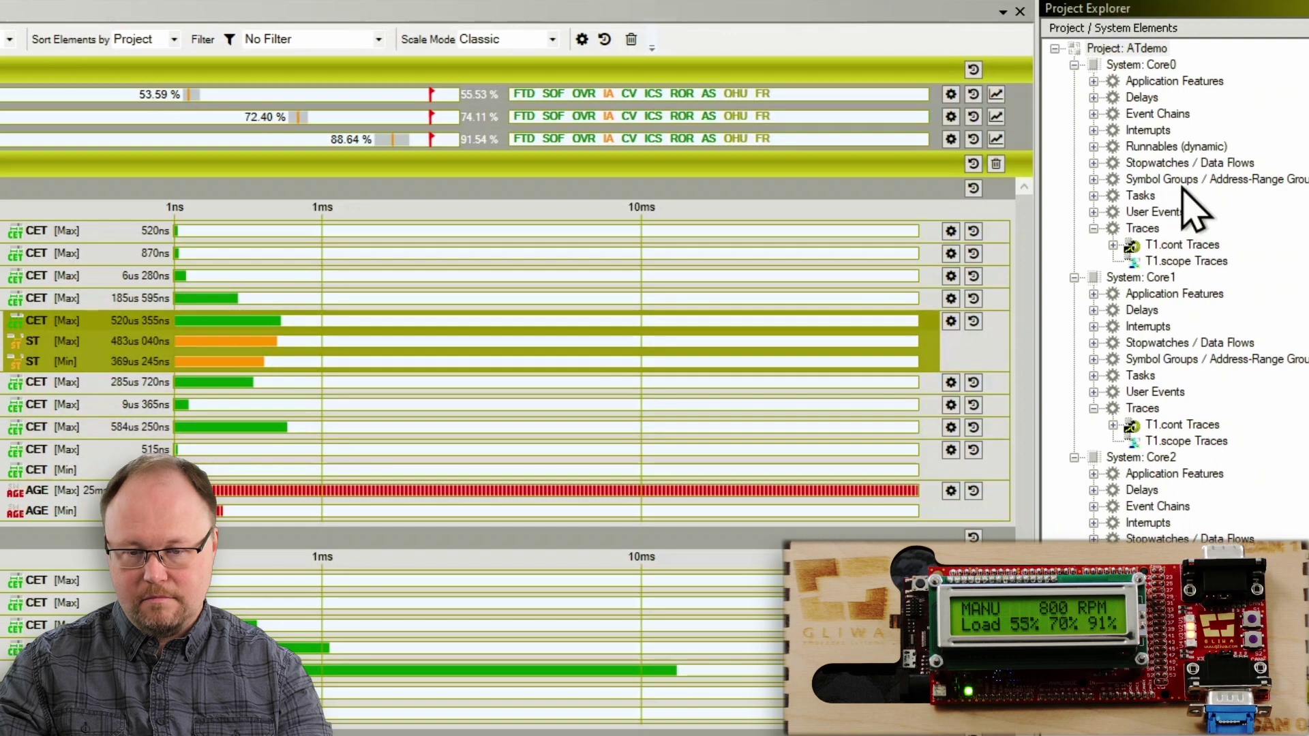
Start a new timing constraint for the Core0 task Core0_1msTask with Slack Time as its result
click(1094, 196)
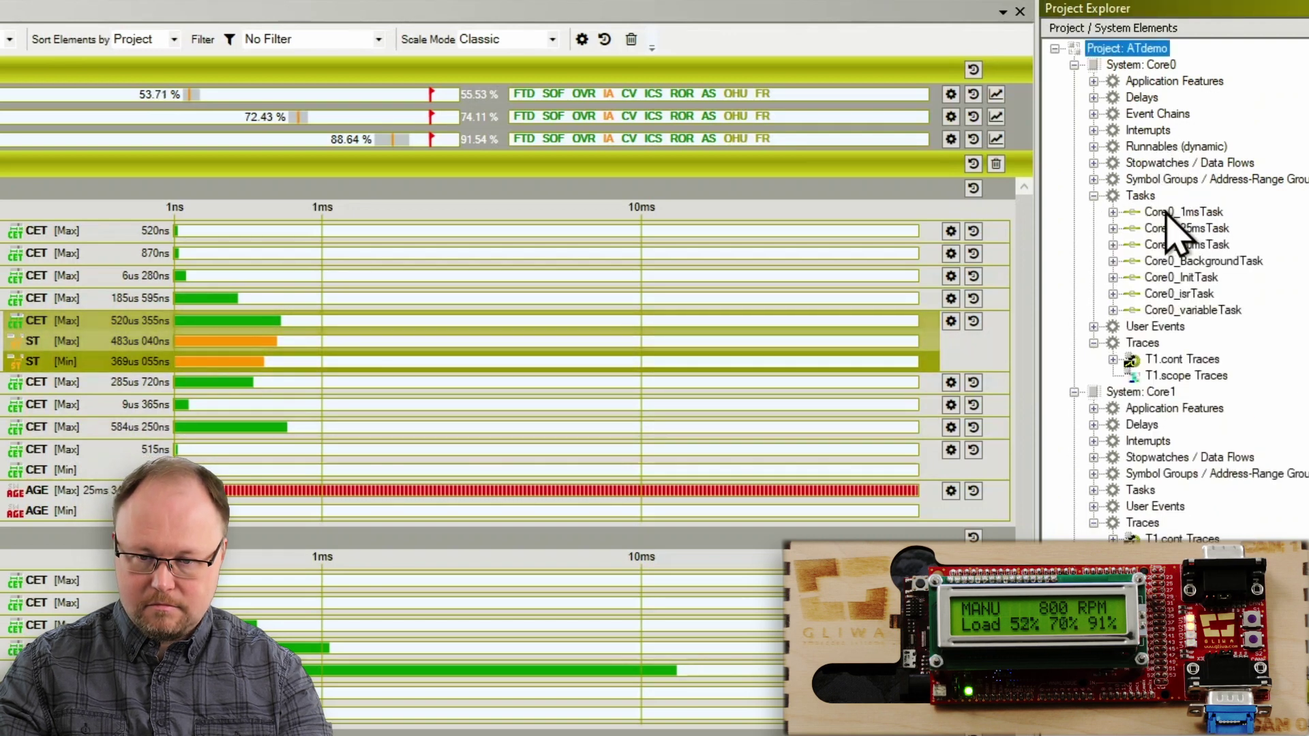
right_click(1167, 212)
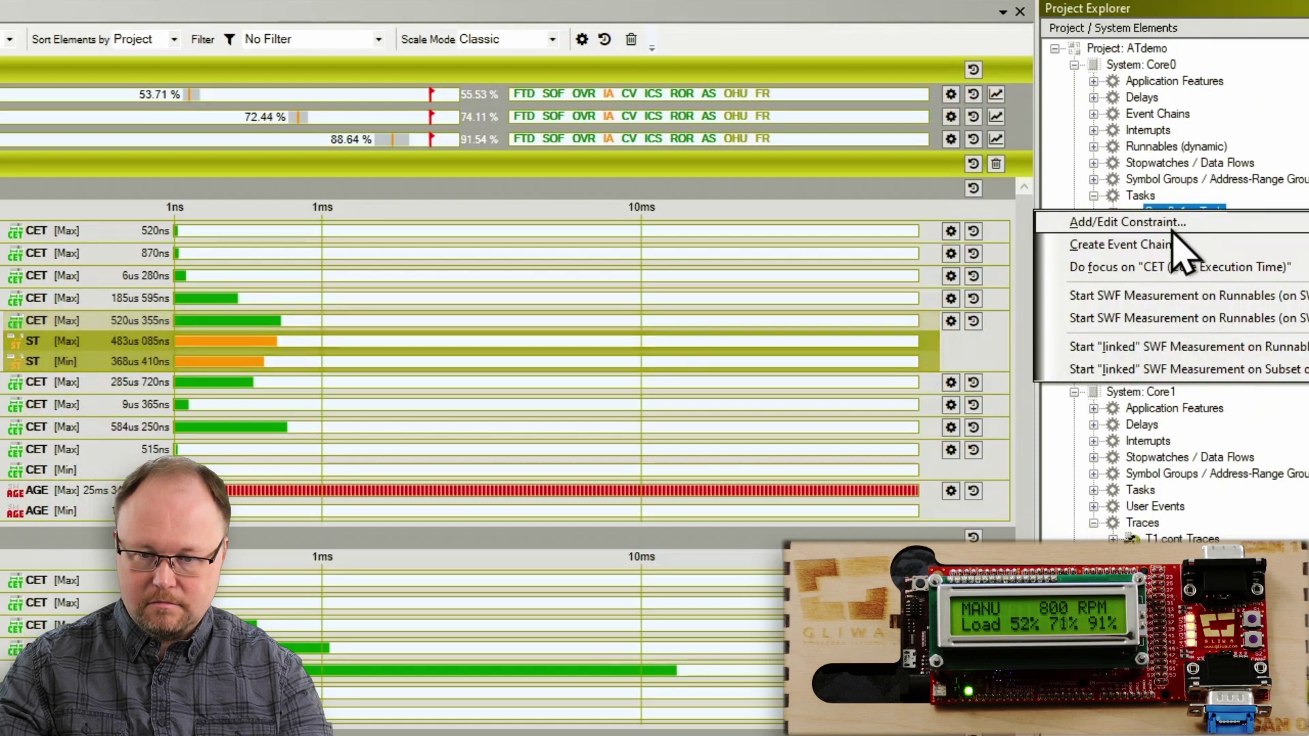
click(1170, 223)
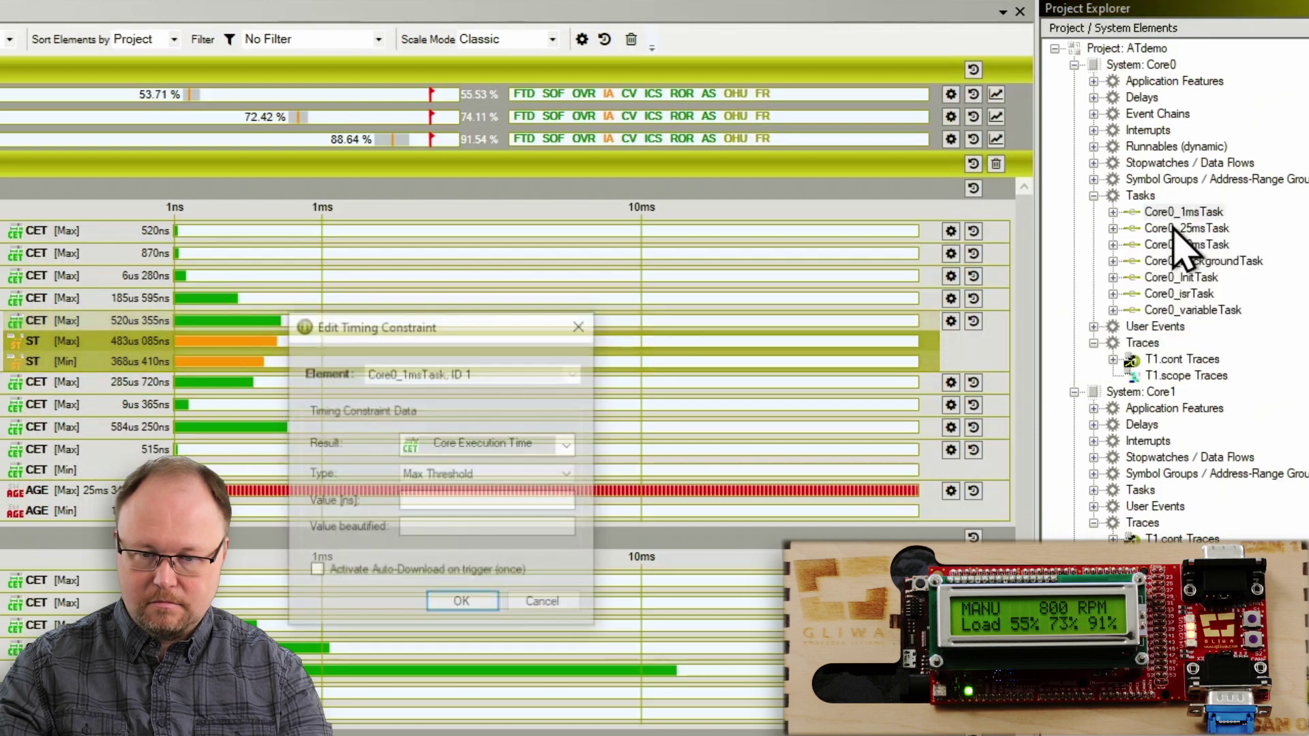
click(539, 447)
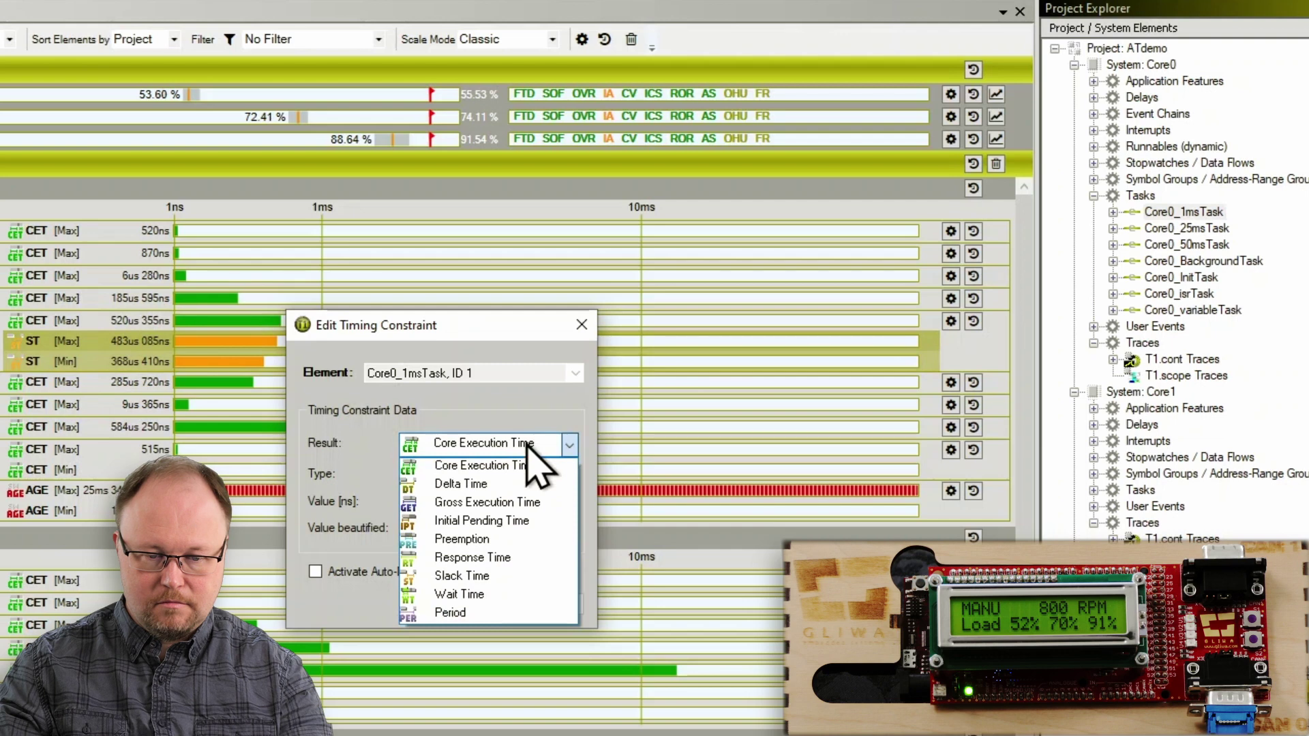
click(505, 576)
Make the constraint a Min Threshold of 100000 ns and apply it
click(469, 502)
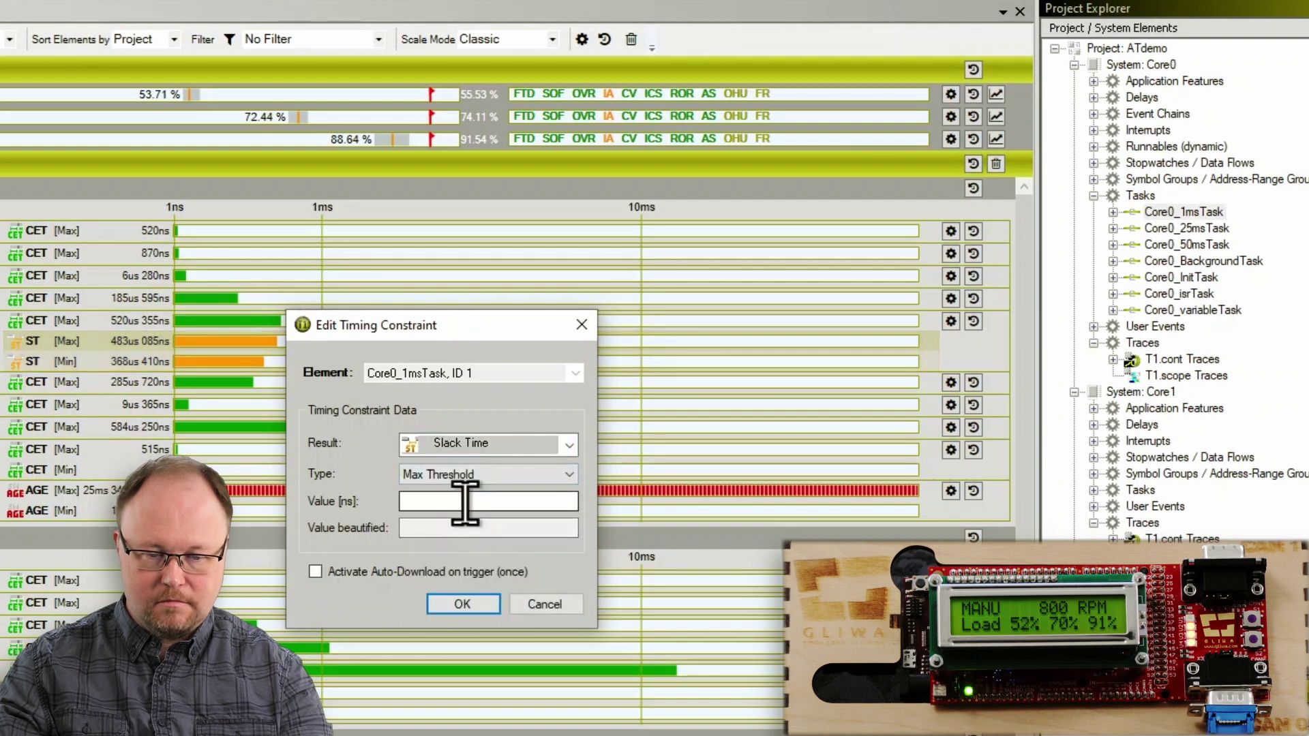
click(477, 474)
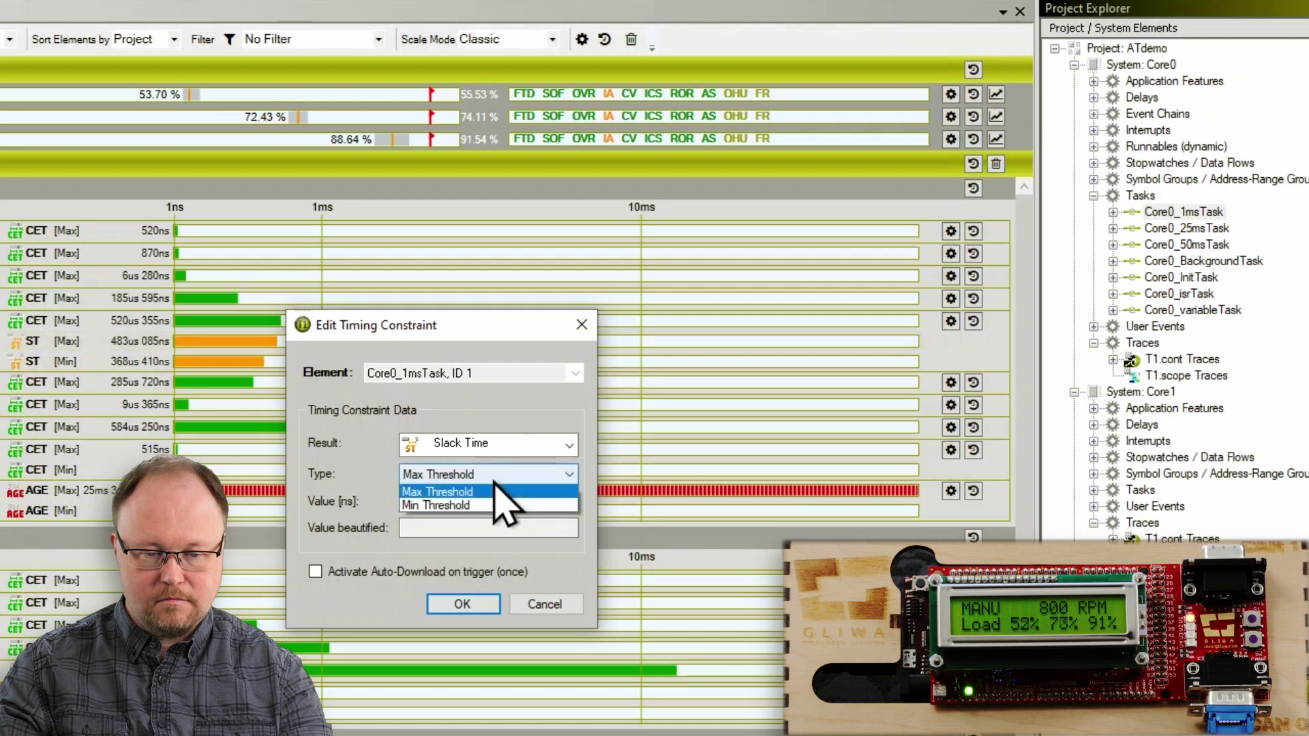
click(478, 504)
click(477, 504)
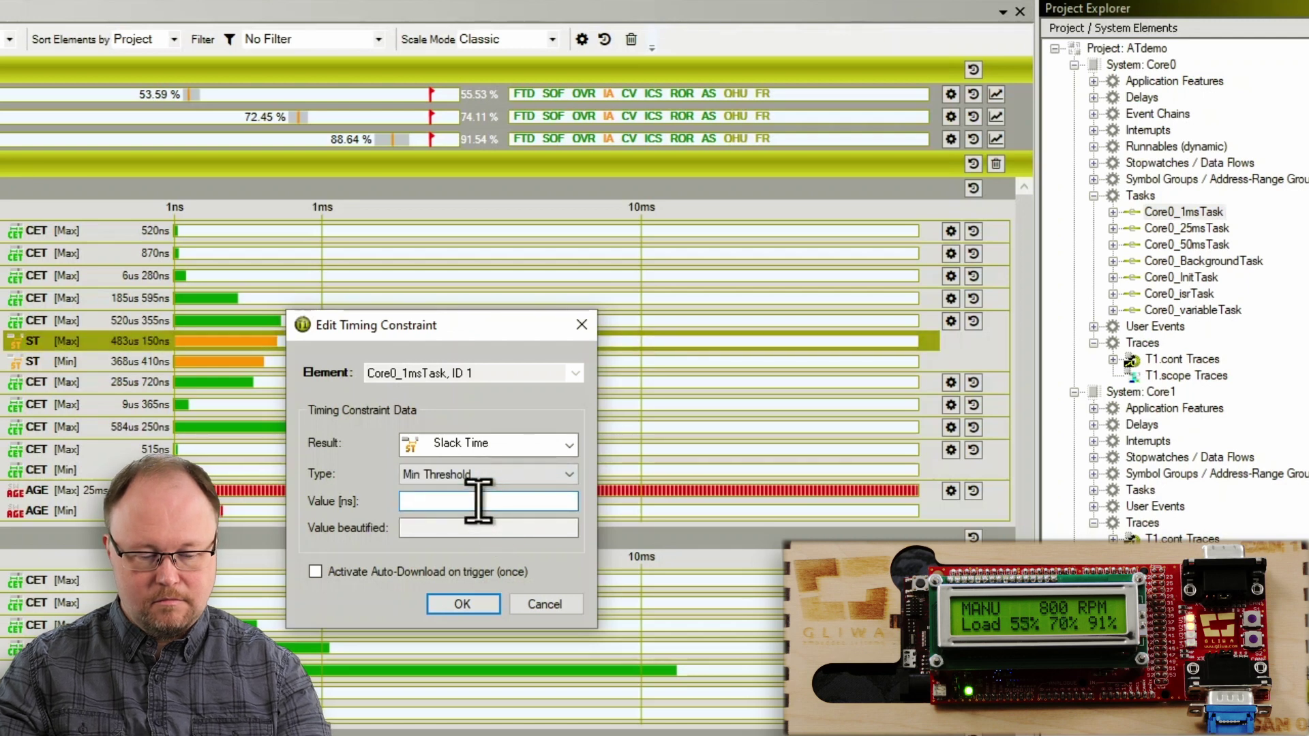
text(1)
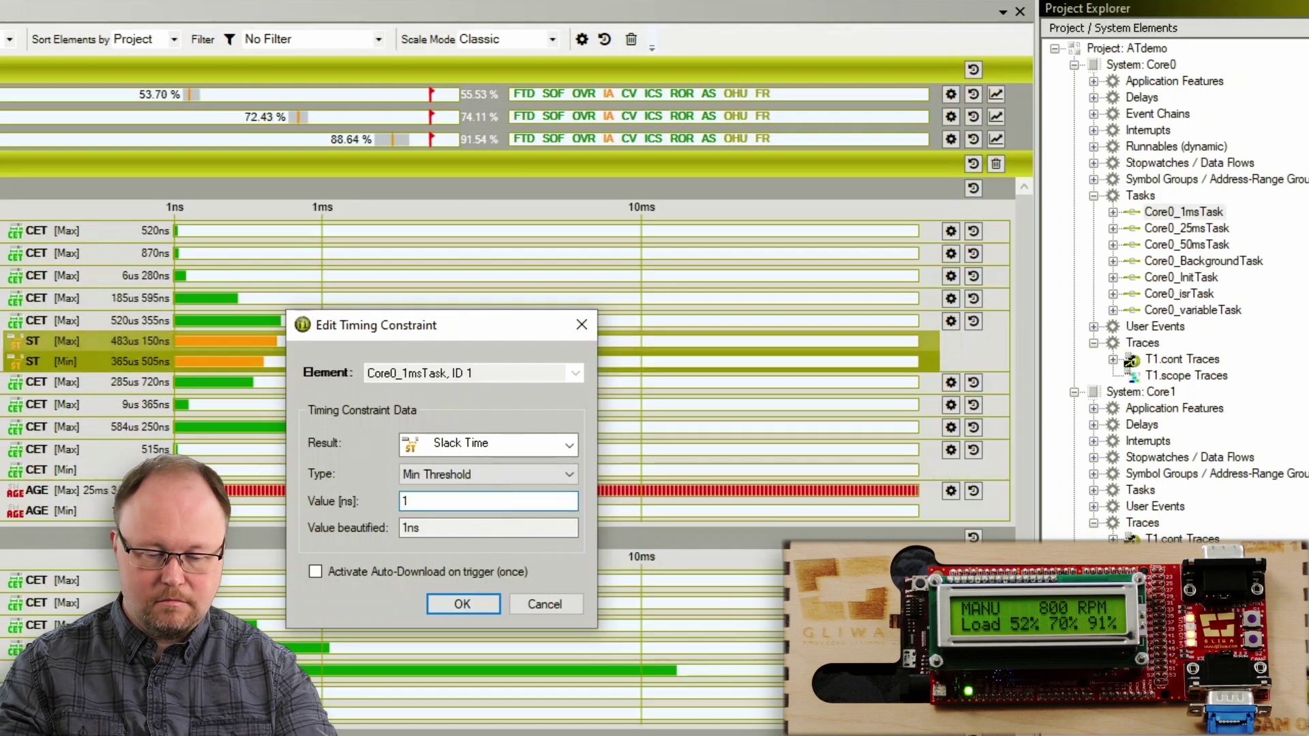
text(00000)
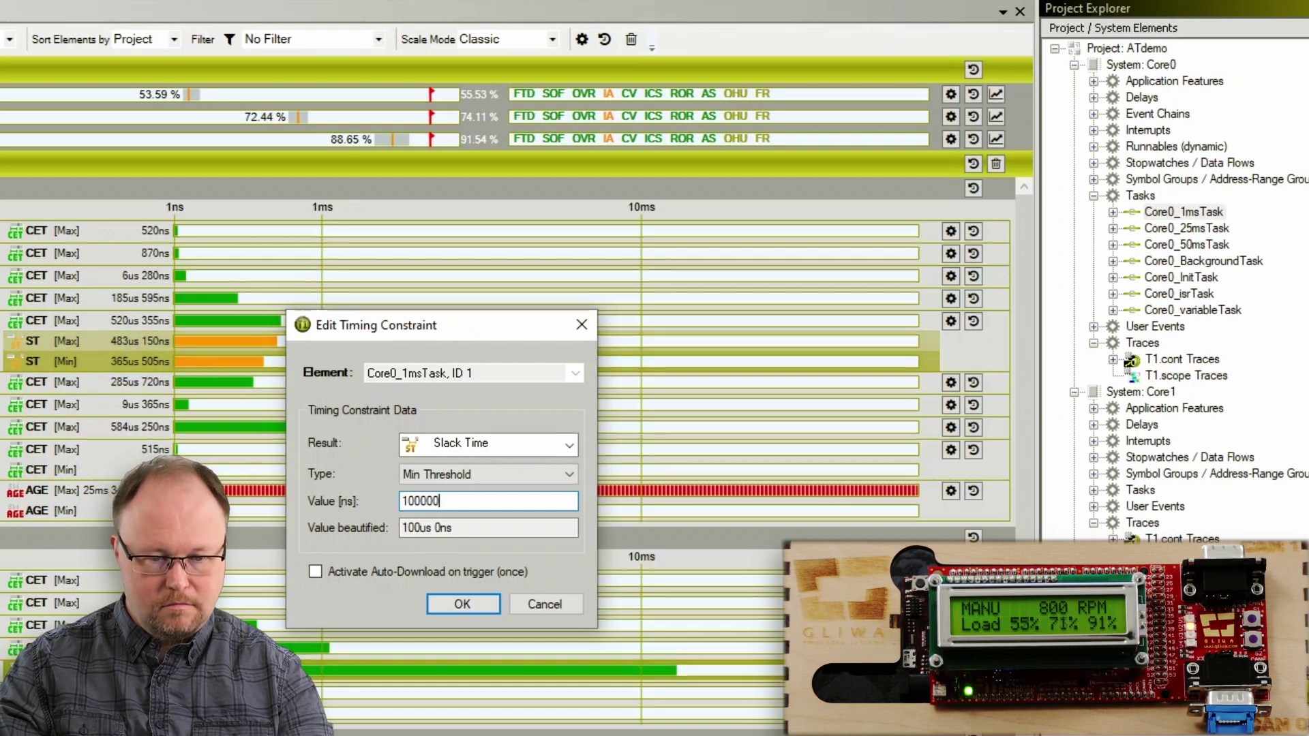
click(452, 606)
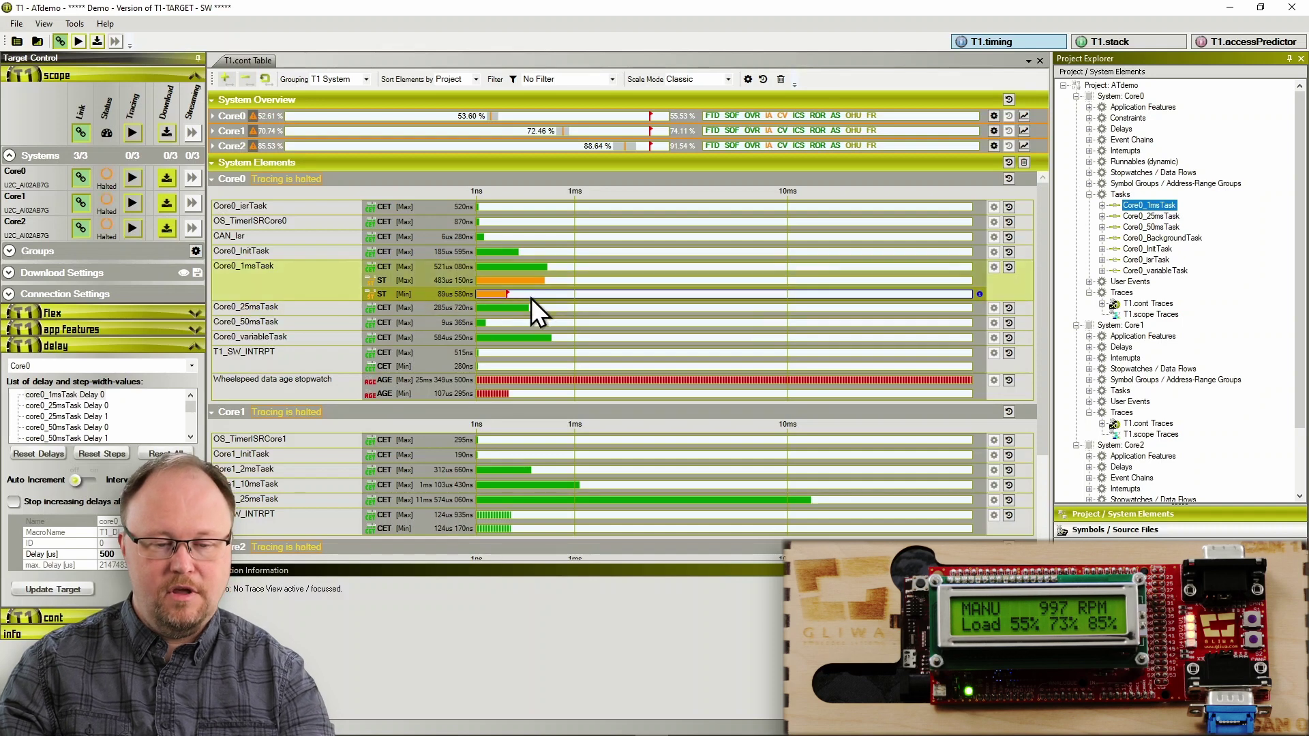
Check the minimum slack time constraint of Core0_1msTask, download all cores' traces and zoom in on the marked violation in the Core0 trace
mouse_move(511, 295)
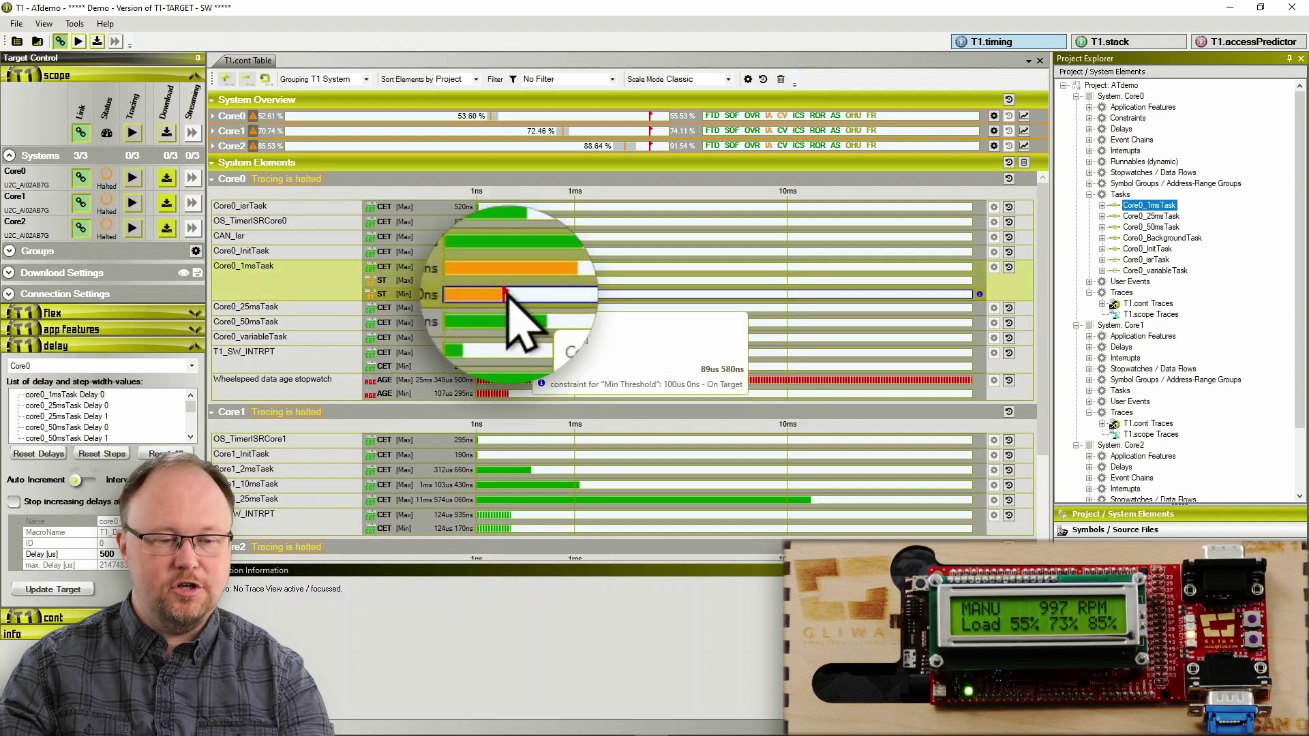
click(166, 132)
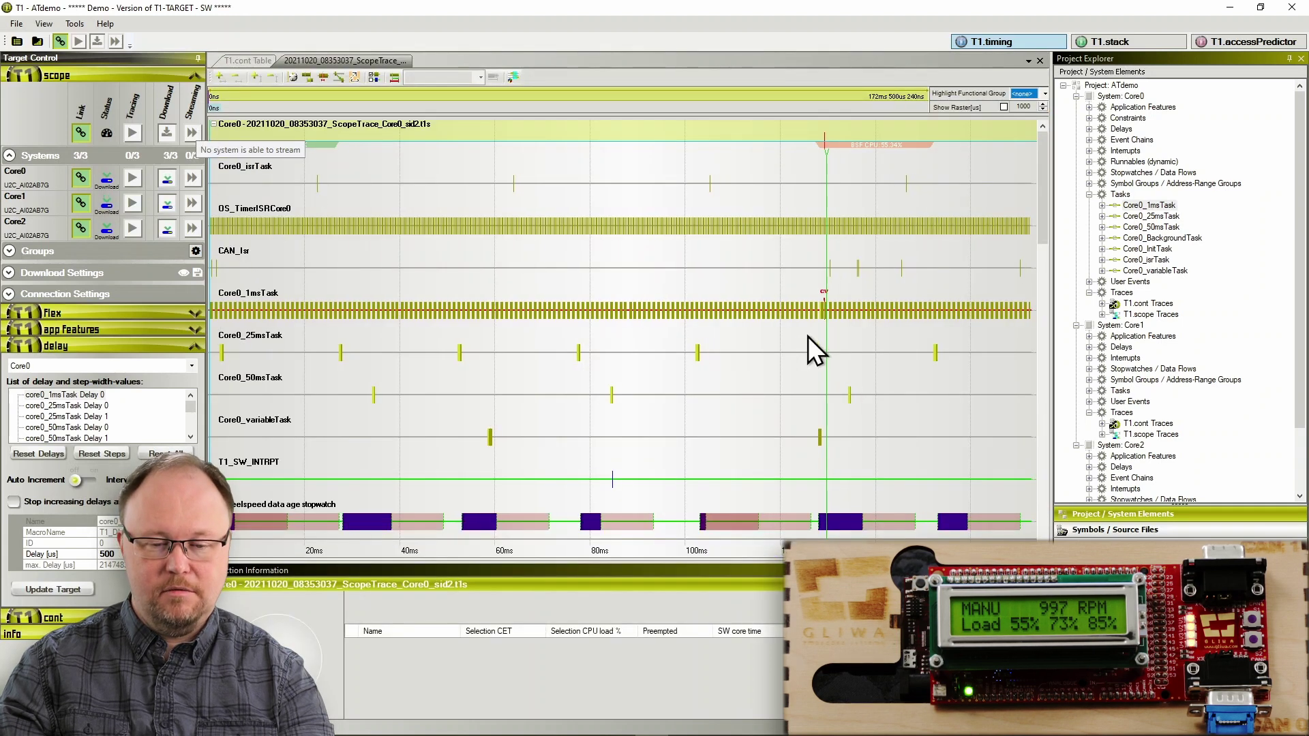
mouse_move(811, 358)
mouse_down()
mouse_move(840, 358)
mouse_move(821, 330)
mouse_up()
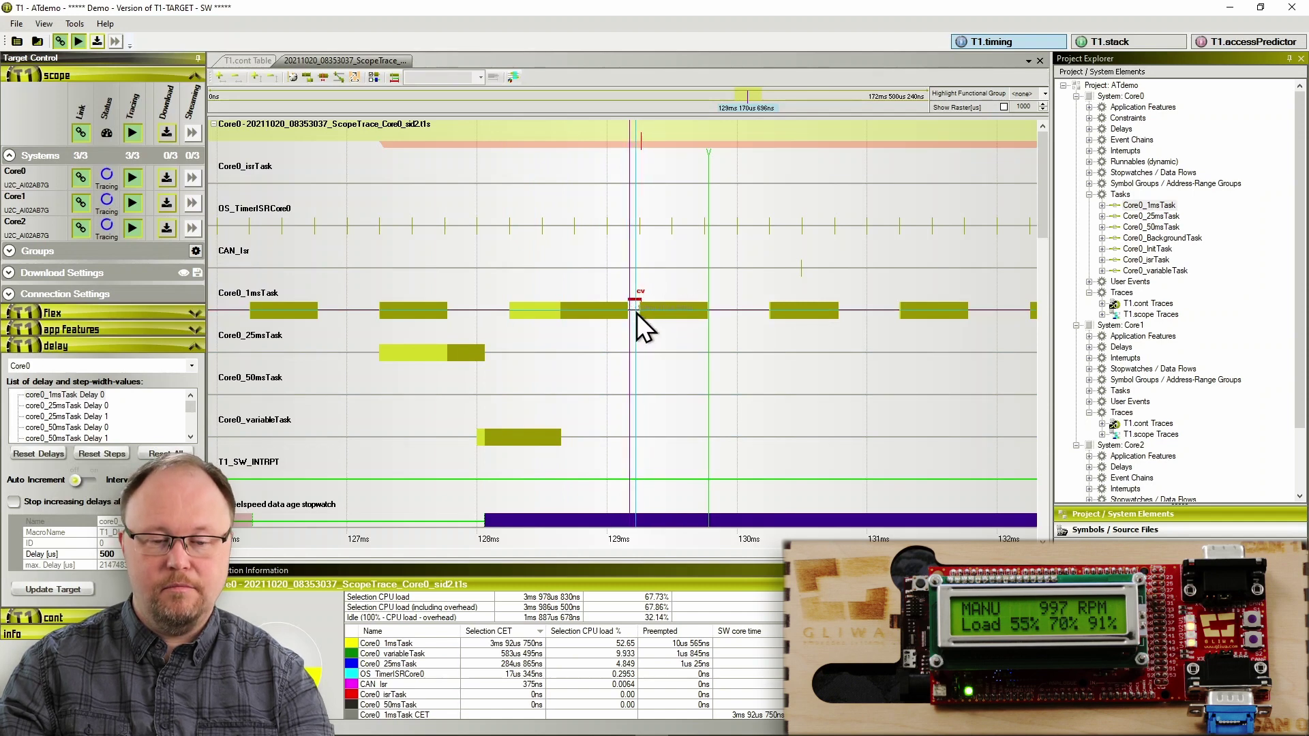
mouse_move(642, 294)
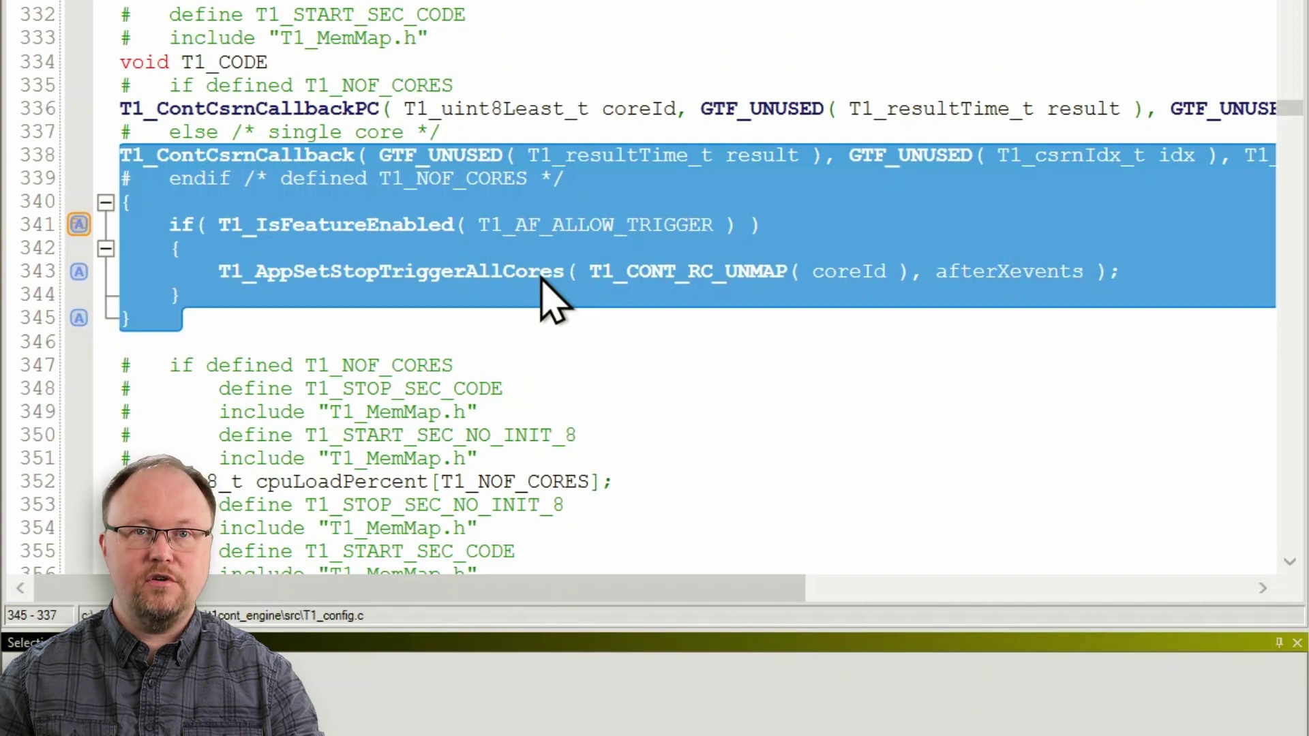
Examine the T1_ContCPULoadCallback and T1_ContErrCallback functions in T1_config.c for how they stop tracing
scroll(550, 298, down, 10)
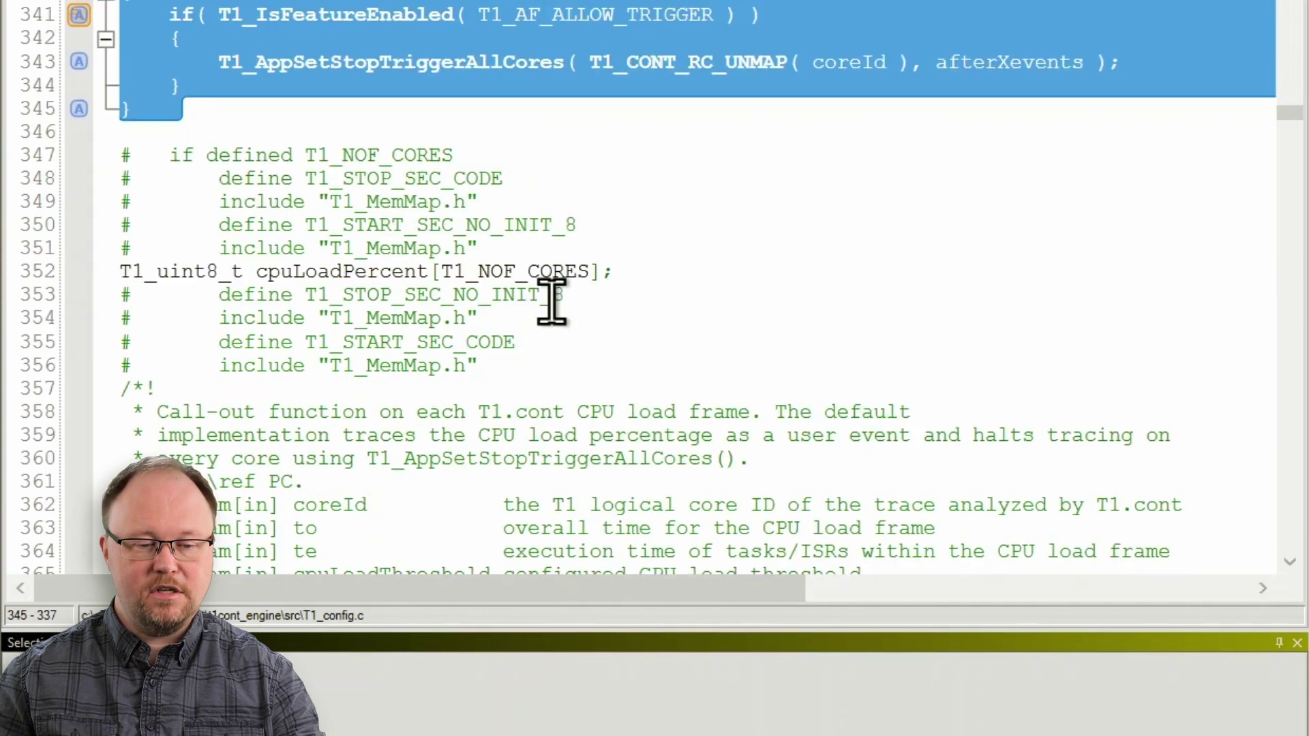
scroll(549, 298, down, 11)
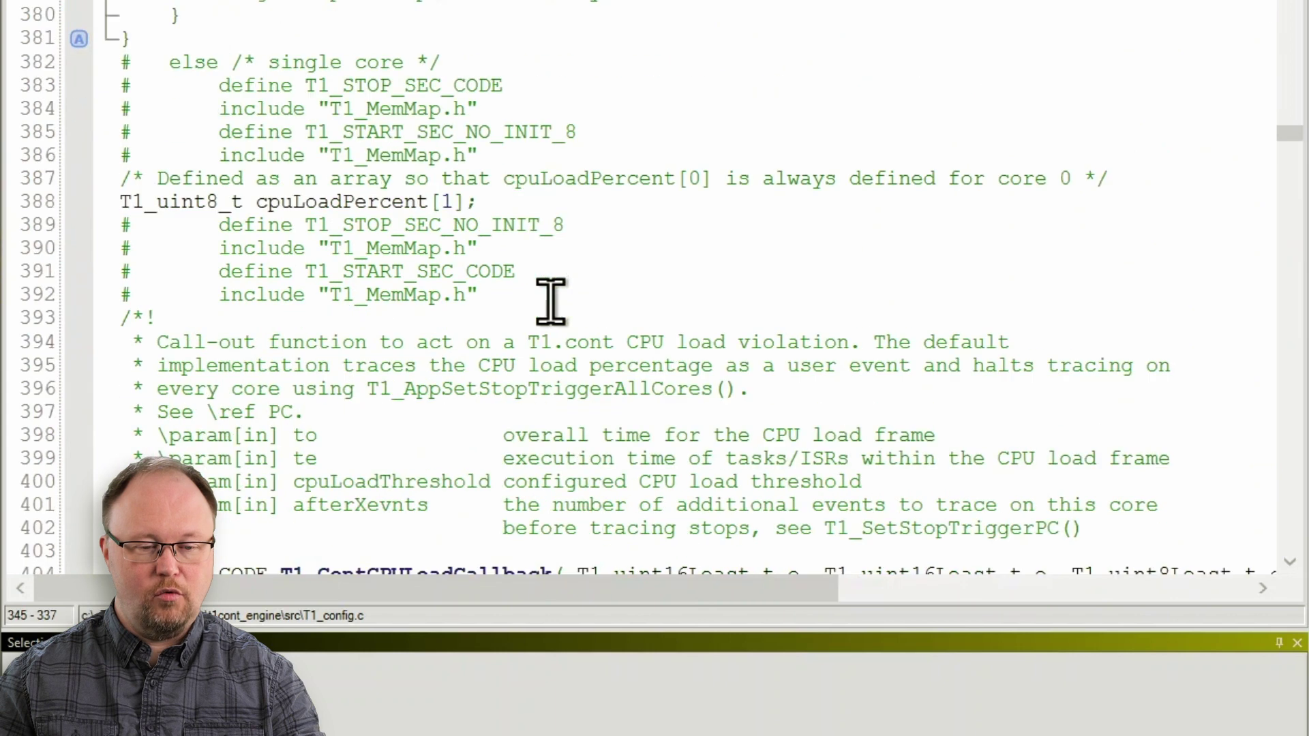
scroll(549, 298, down, 1)
drag(244, 426, 109, 184)
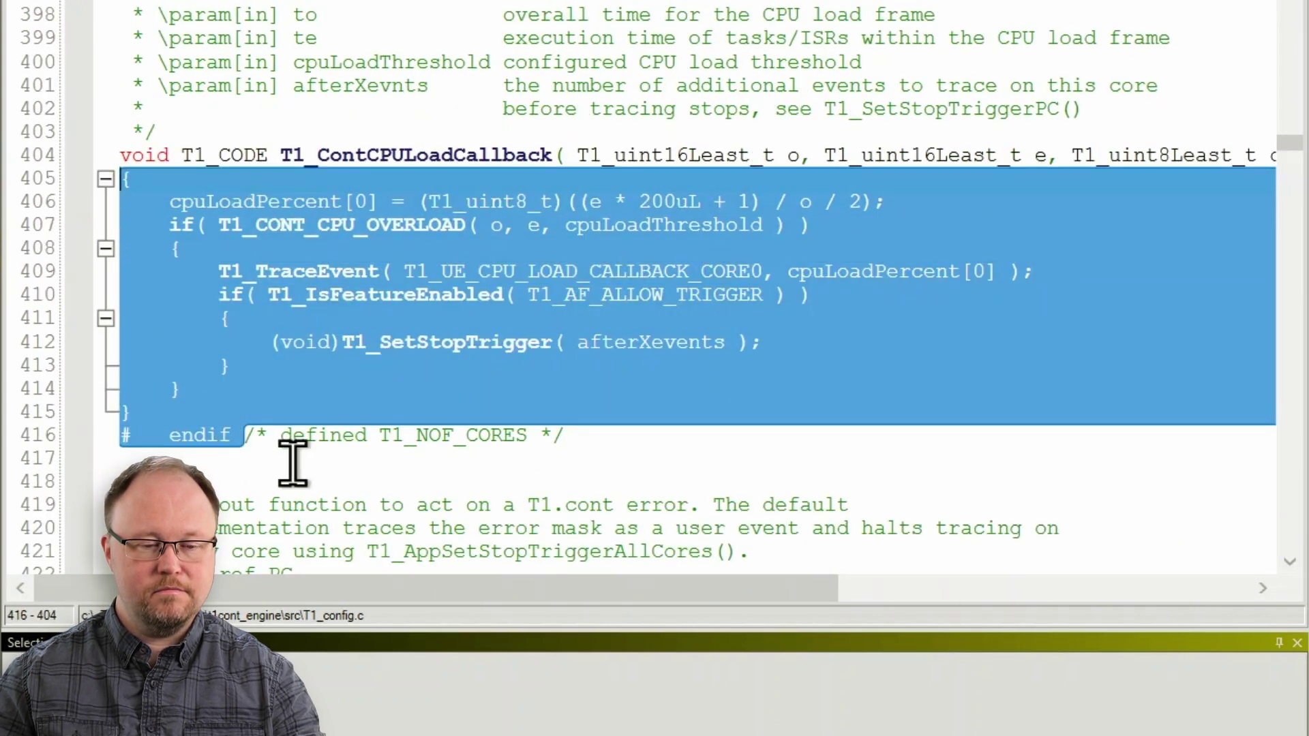
scroll(330, 434, down, 9)
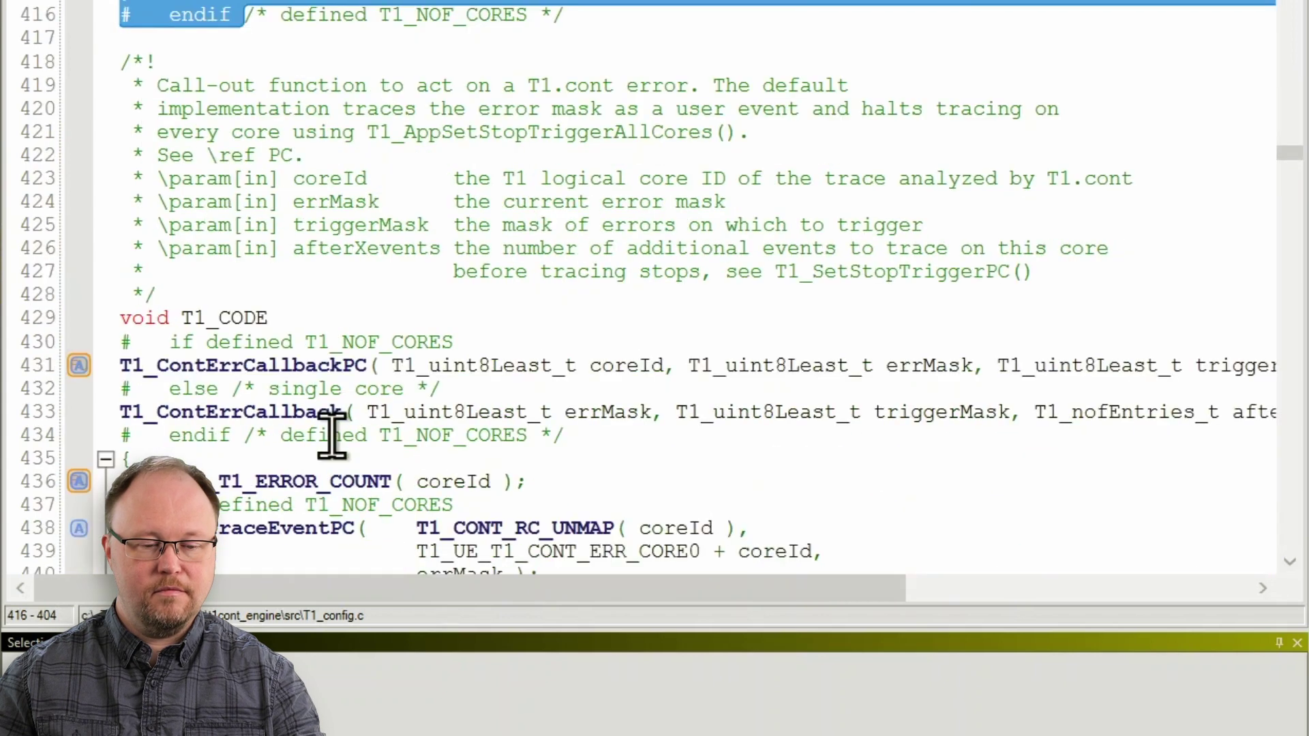
scroll(332, 434, down, 2)
drag(342, 413, 143, 37)
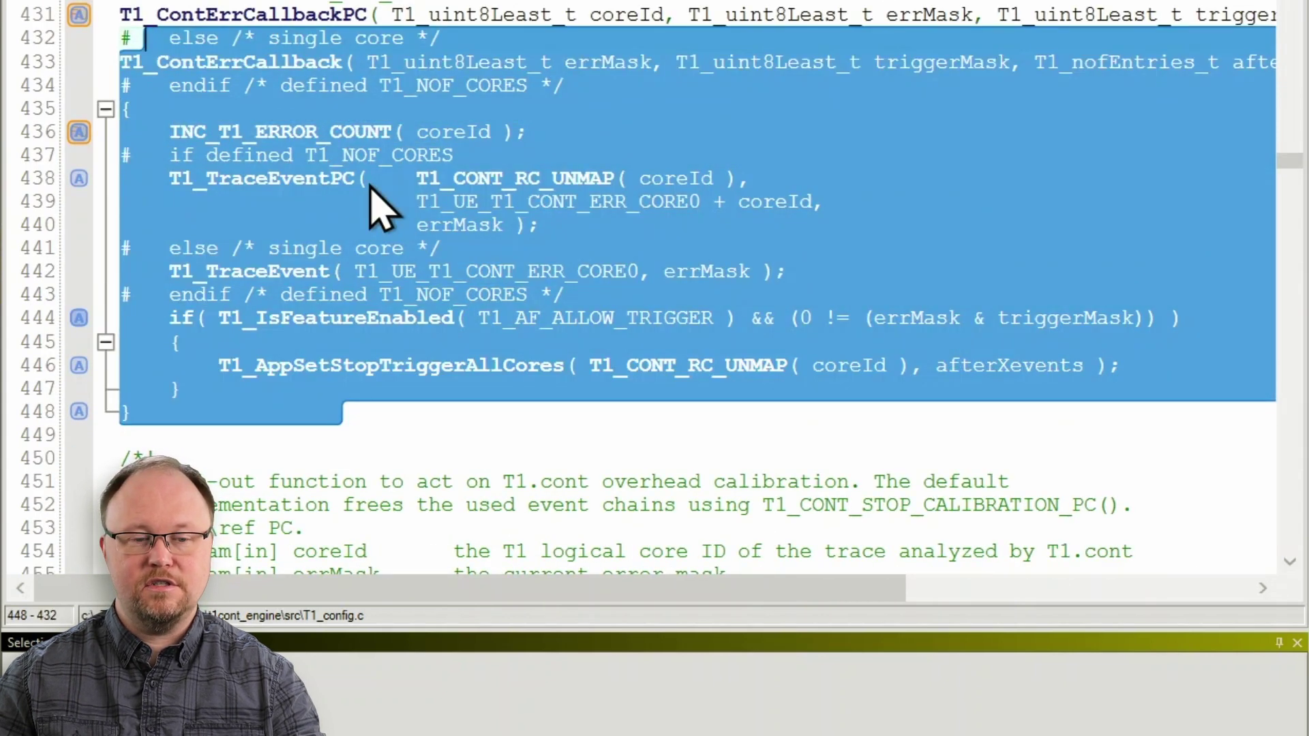
scroll(456, 341, up, 12)
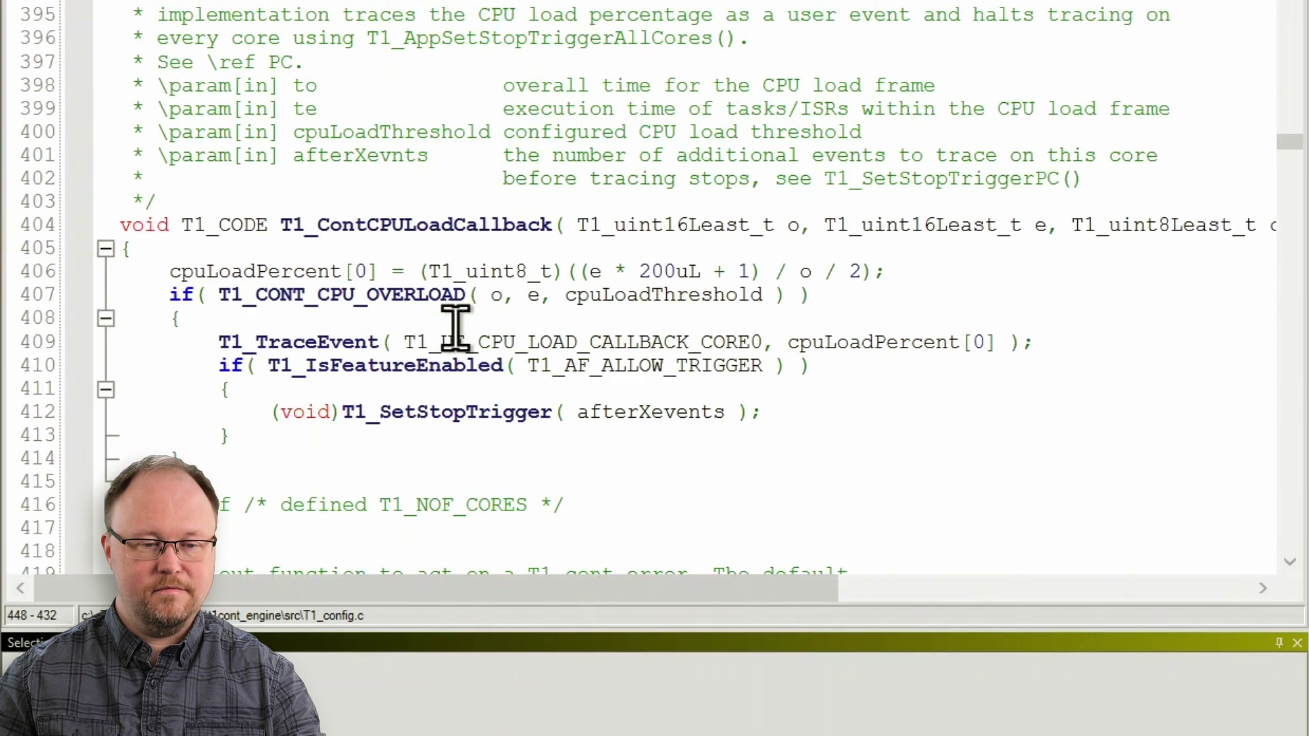
Examine the multi-core T1_ContCPULoadCallbackPC function in T1_config.c, highlighting its code from the signature on line 369 to line 380
scroll(456, 327, up, 10)
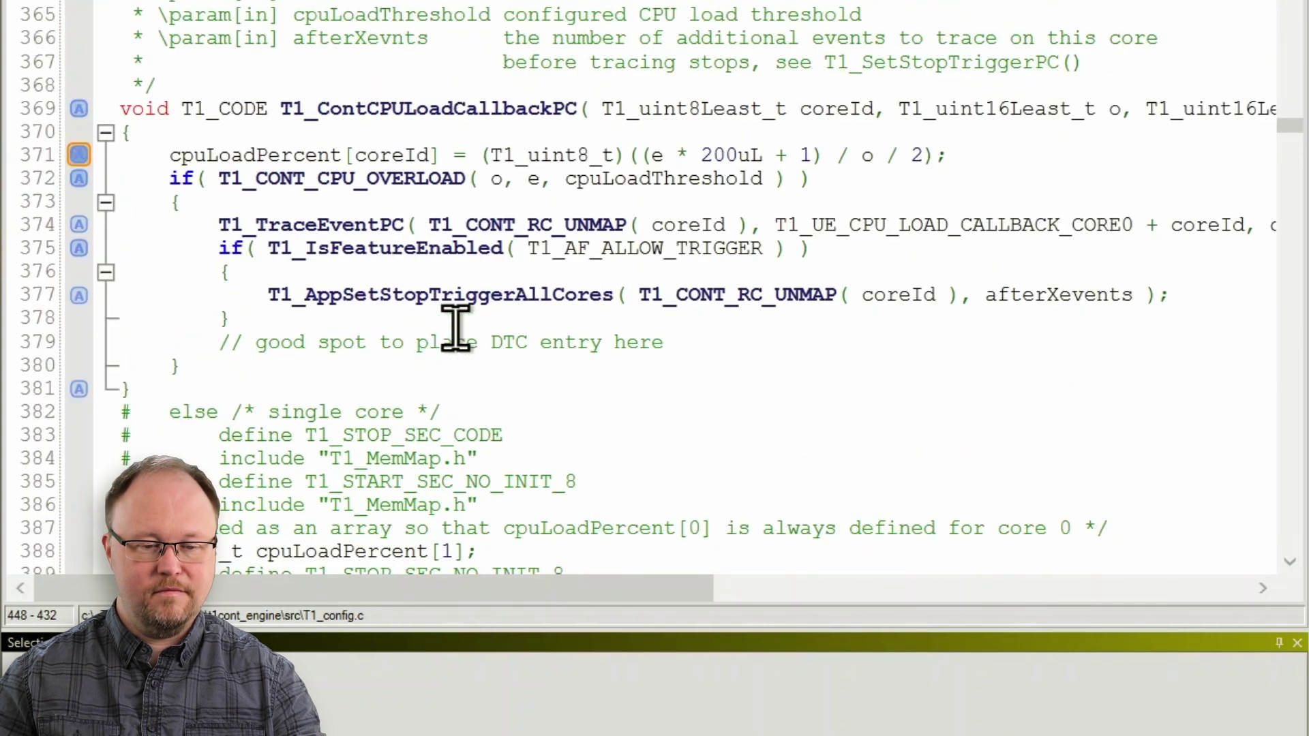
drag(272, 365, 109, 114)
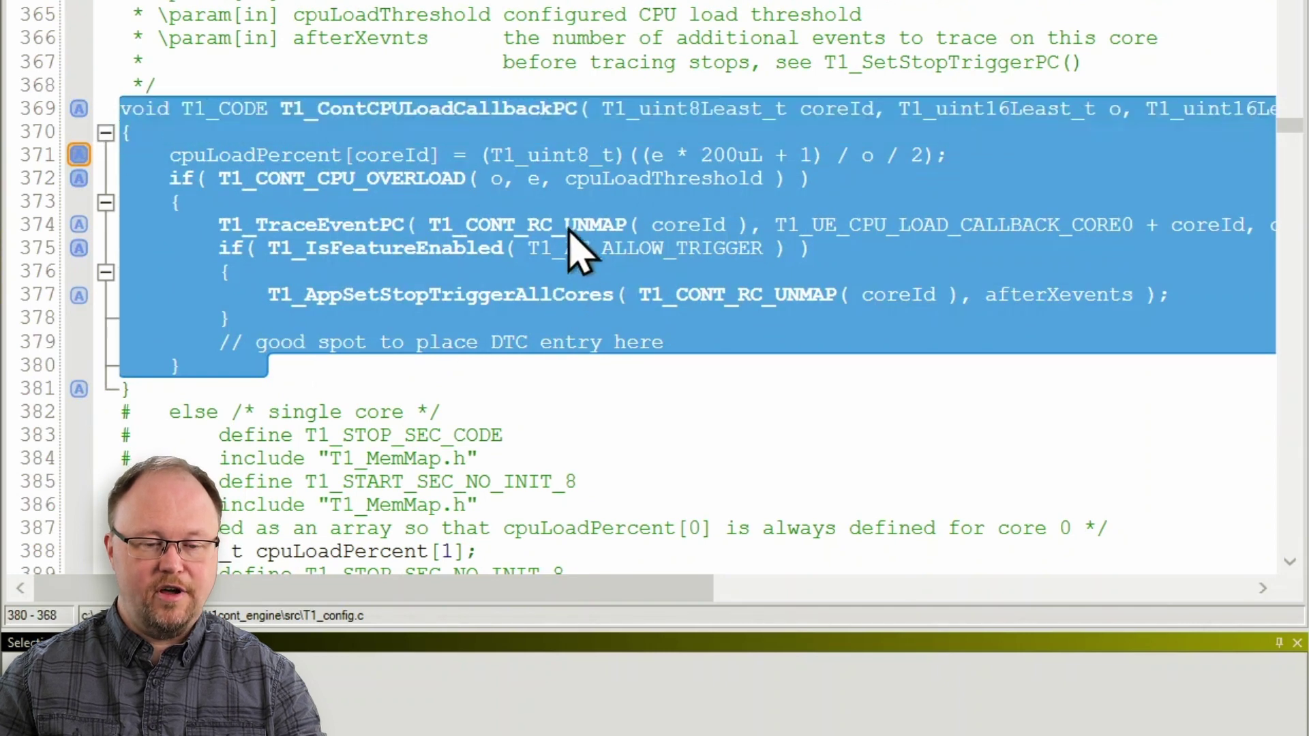
click(393, 155)
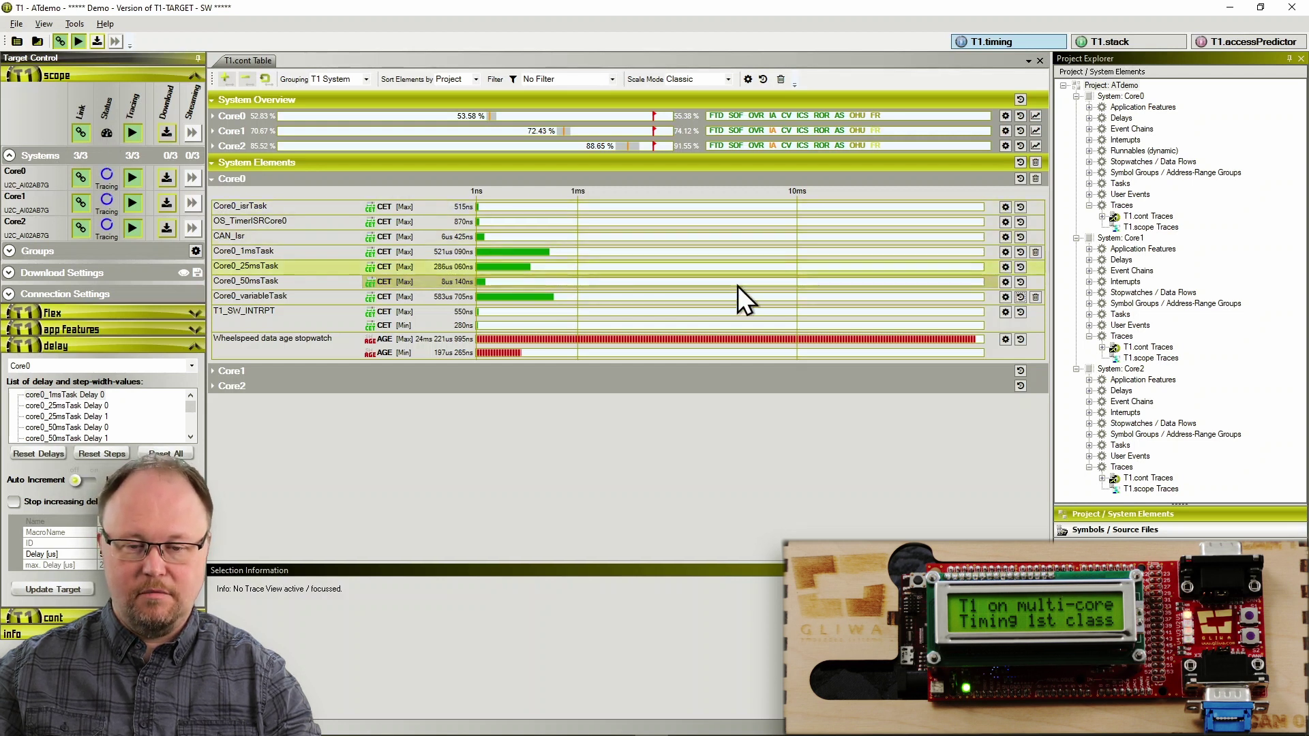
Turn on Core Execution Time focus measurements for Core0_variableTask, using Focus0, and for Core0_1msTask
click(1005, 297)
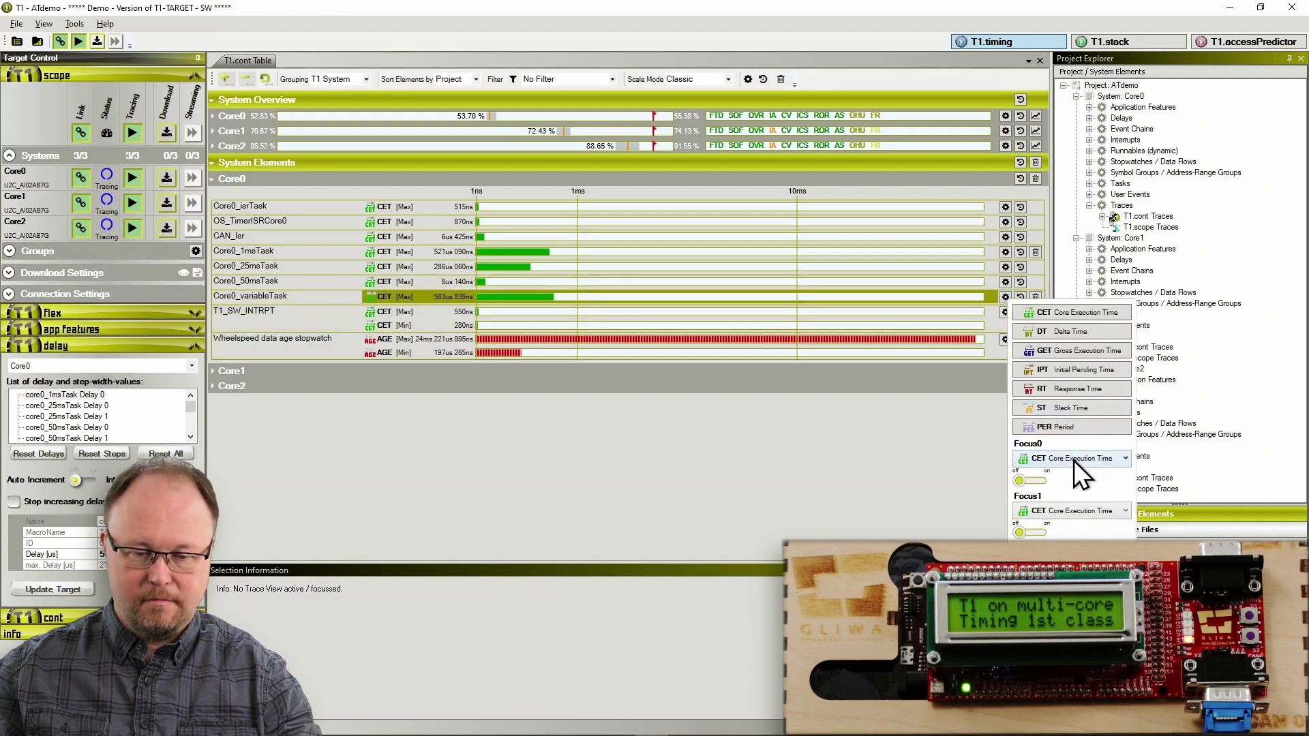
click(1031, 482)
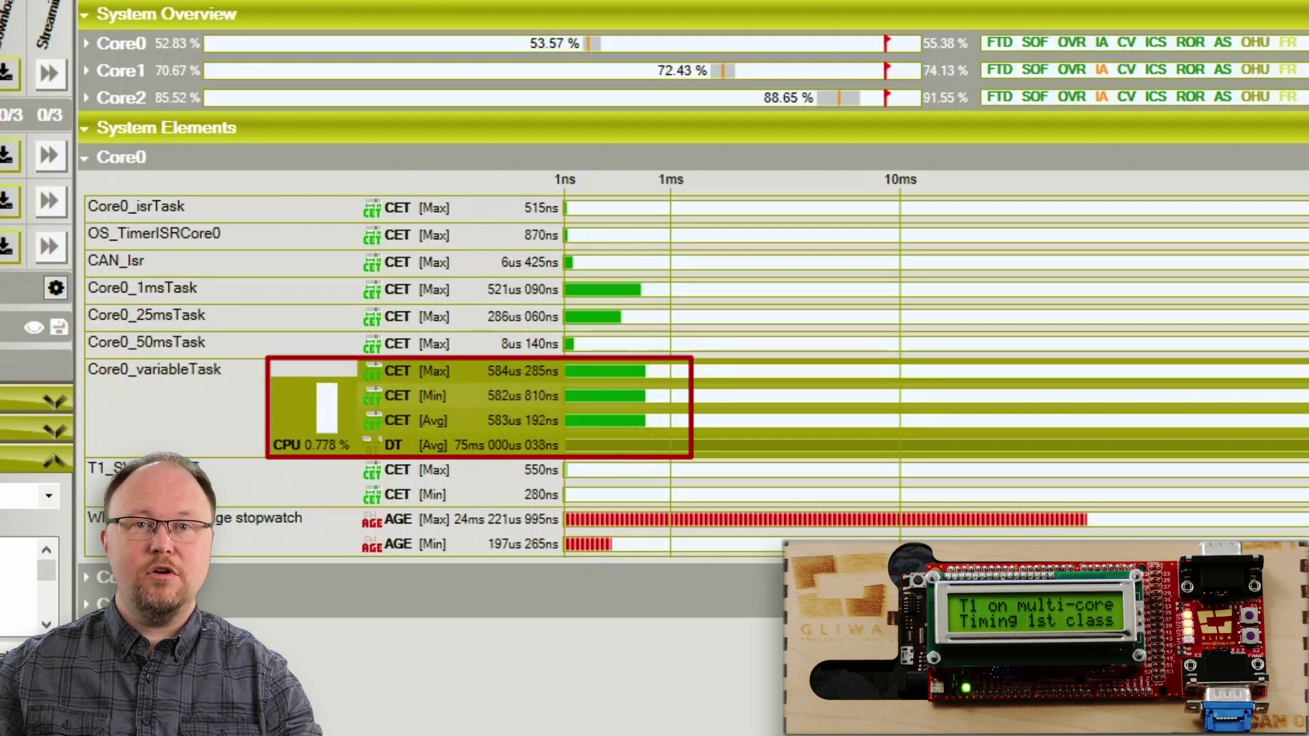
mouse_move(318, 413)
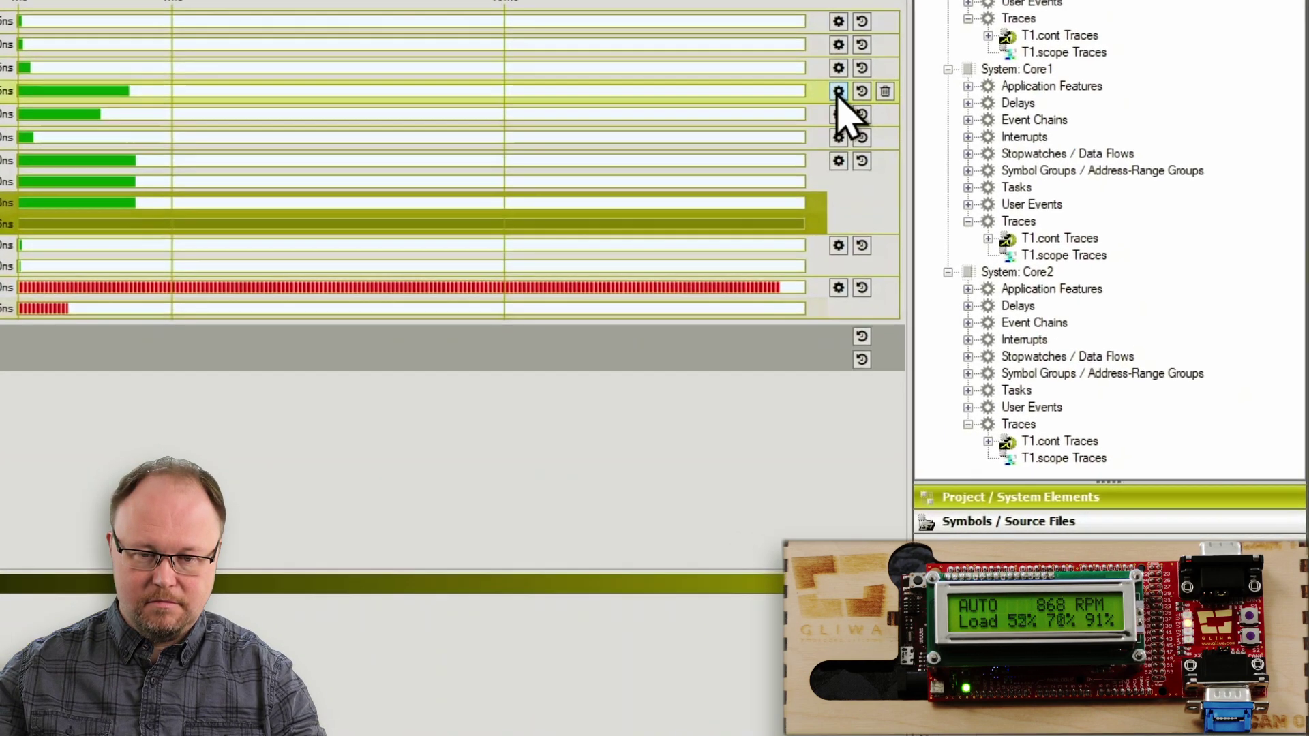
click(839, 91)
click(861, 459)
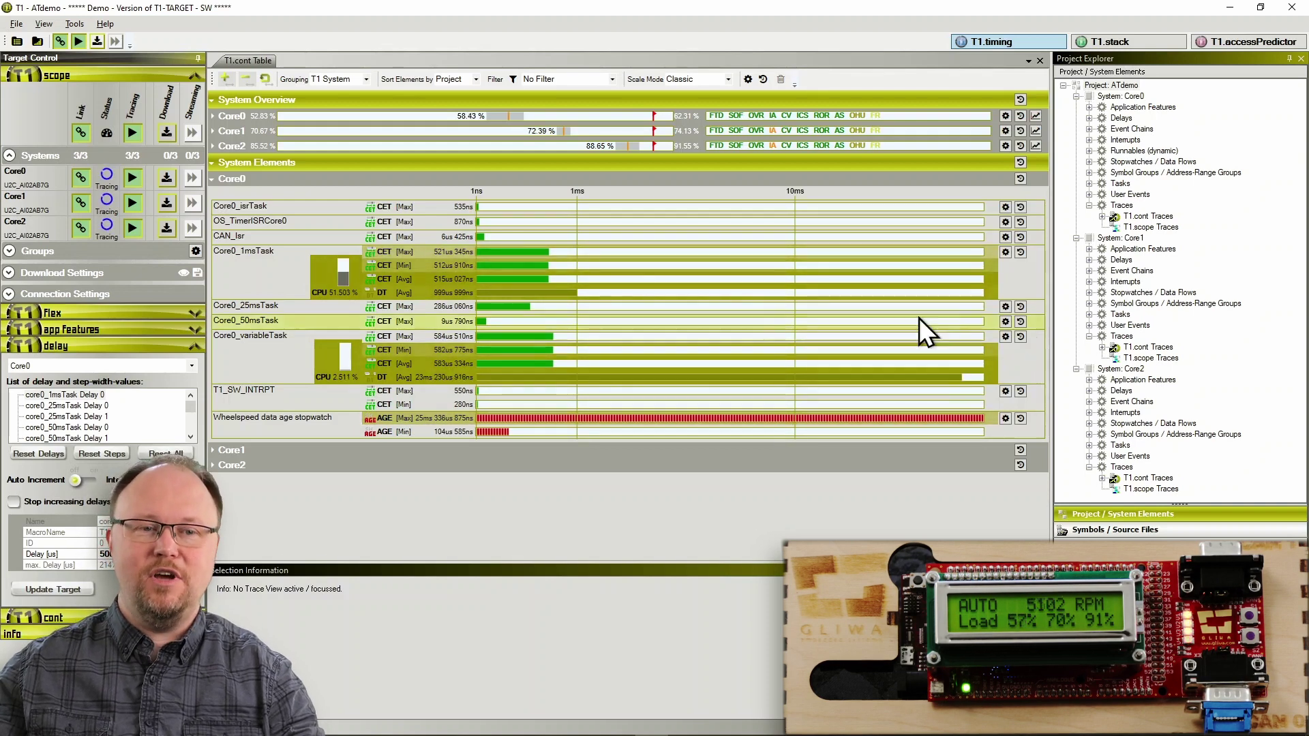
Expand the Core1 and Core2 system elements and review the execution times and focus measurements of their tasks
click(214, 450)
scroll(219, 518, down, 3)
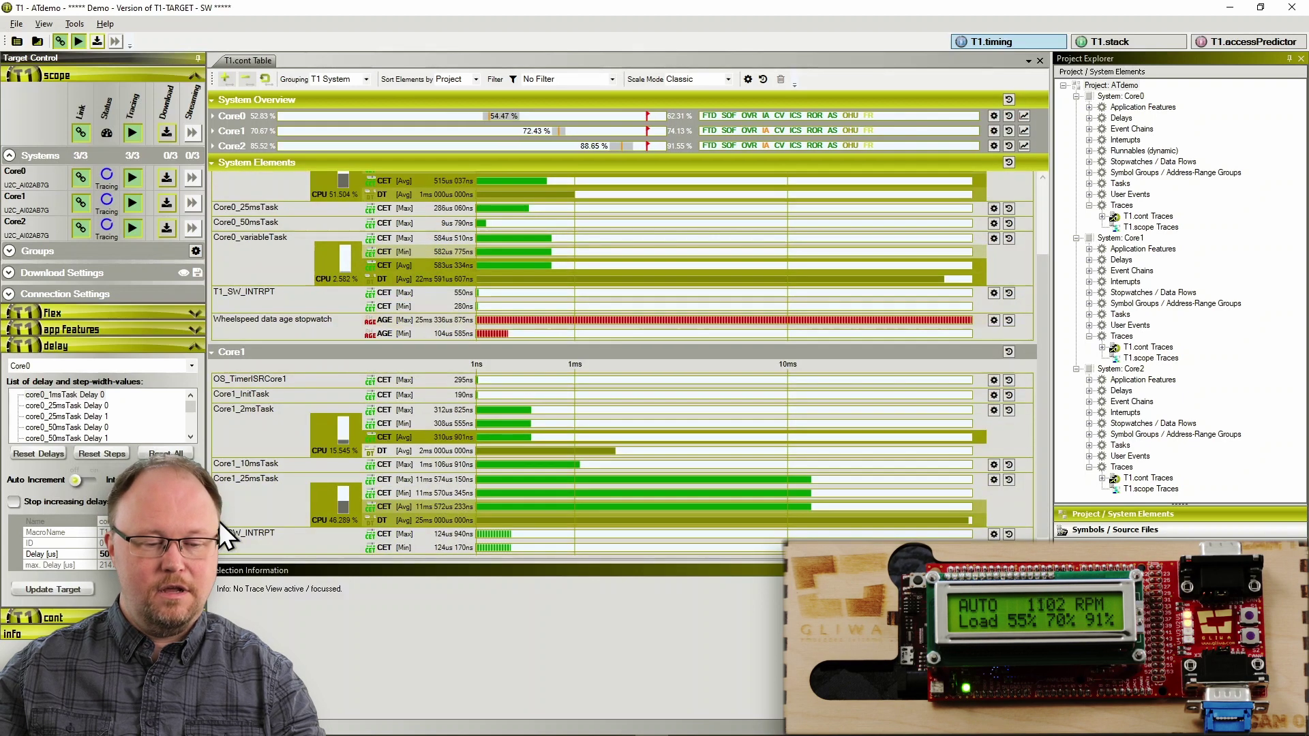
scroll(235, 542, down, 6)
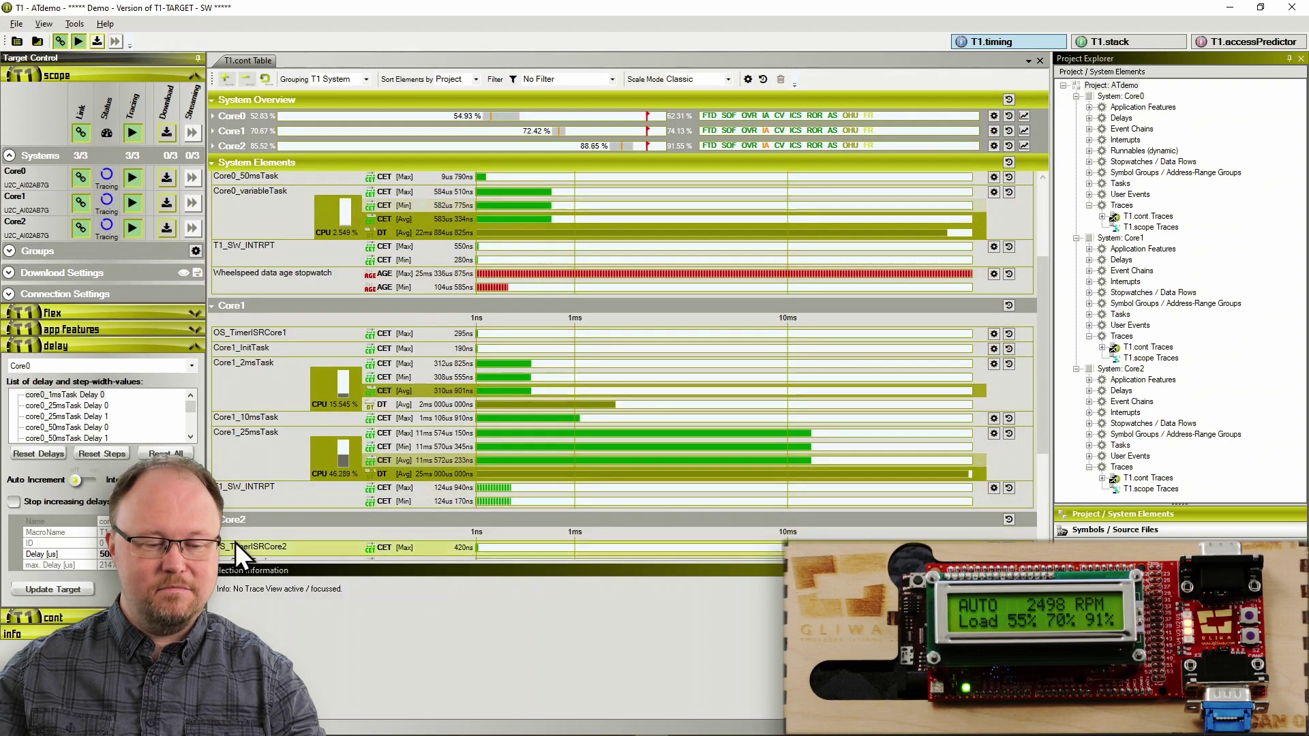